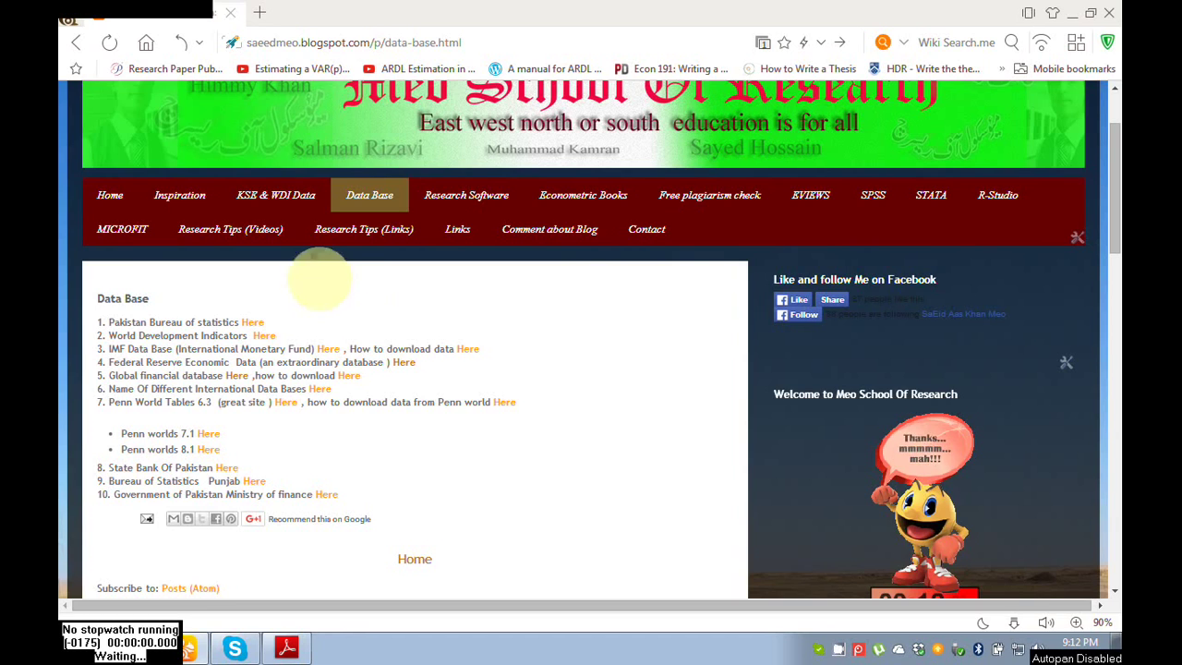
Open the FRED site from the 'Here' link beside item 4, Federal Reserve Economic Data.
{"action": "left_click_drag", "start_coordinate": [104, 363], "coordinate": [299, 360]}
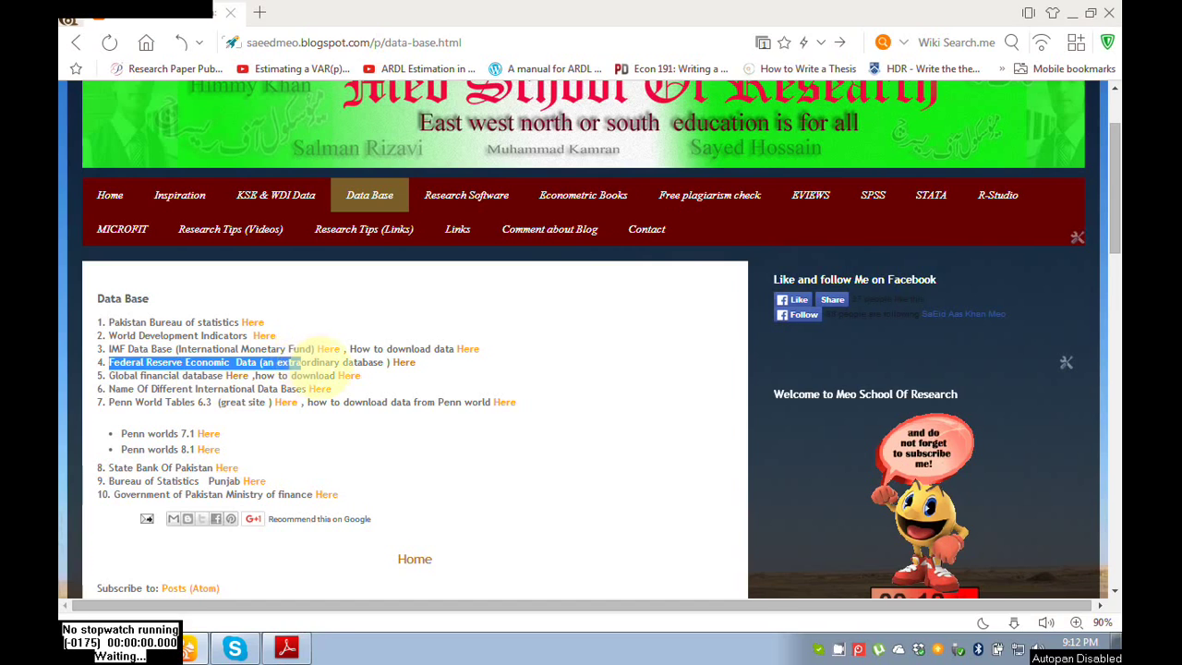
{"action": "left_click", "coordinate": [321, 367]}
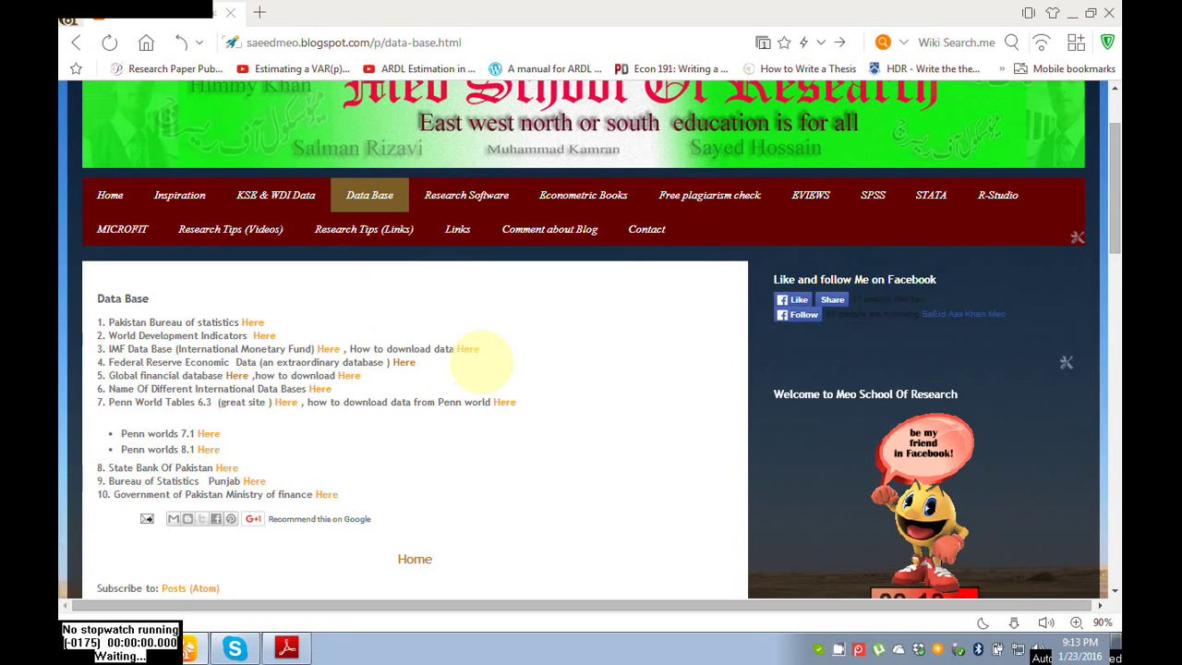
{"action": "left_click", "coordinate": [468, 349]}
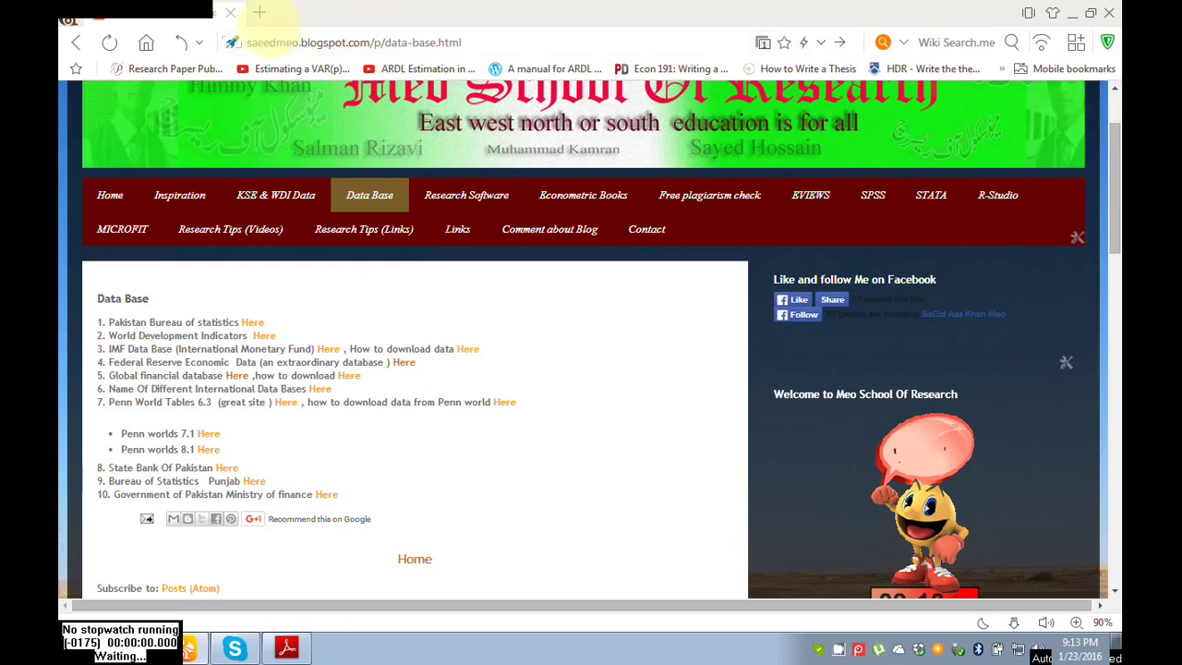
{"action": "left_click_drag", "start_coordinate": [242, 42], "coordinate": [485, 43]}
{"action": "left_click", "coordinate": [484, 45]}
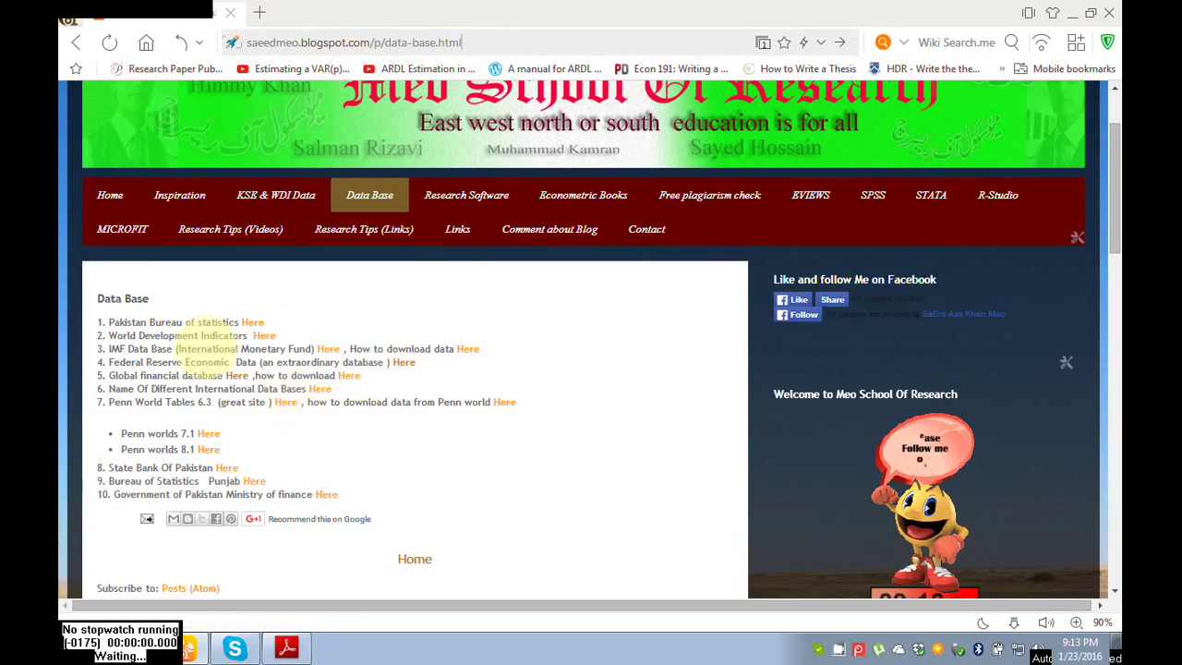
{"action": "left_click_drag", "start_coordinate": [103, 364], "coordinate": [416, 365]}
{"action": "left_click", "coordinate": [432, 365]}
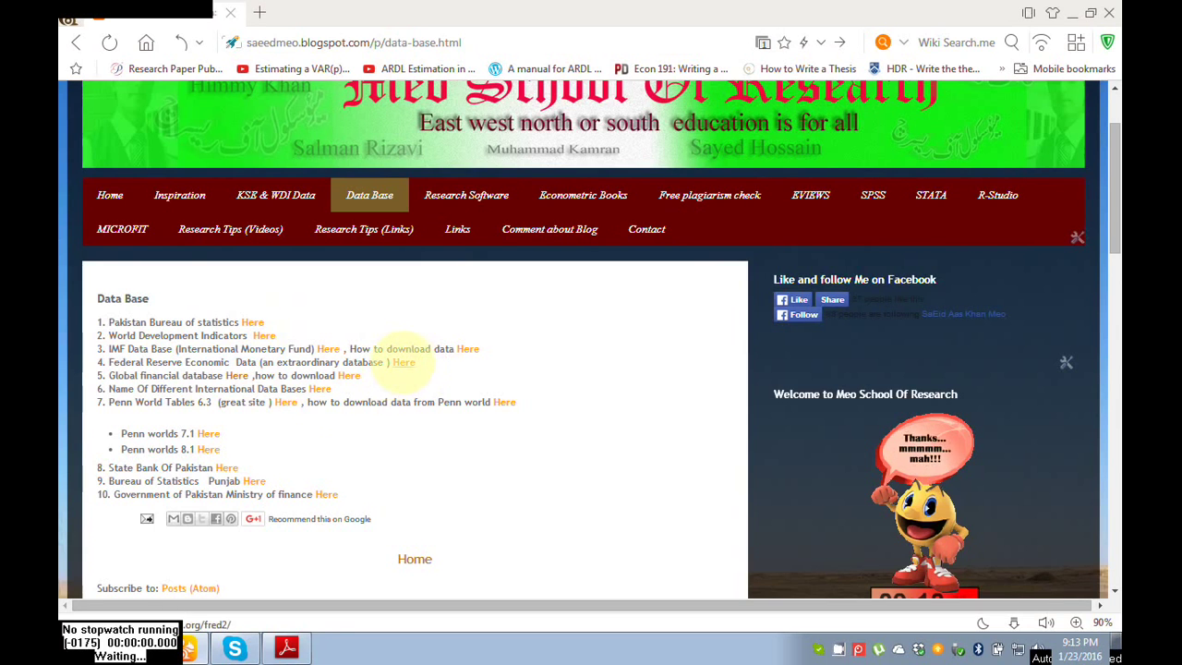
{"action": "left_click", "coordinate": [403, 362]}
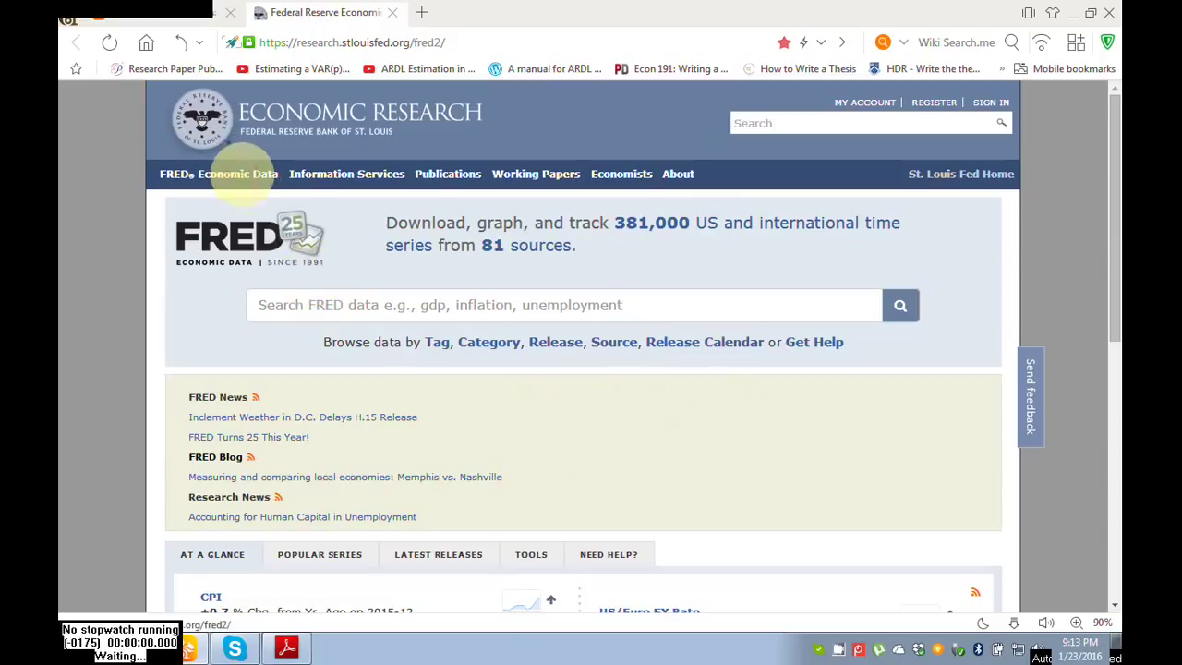
Reload the FRED home page and search for 'stock prices volatility Rassia' from the history suggestions.
{"action": "left_click", "coordinate": [242, 174]}
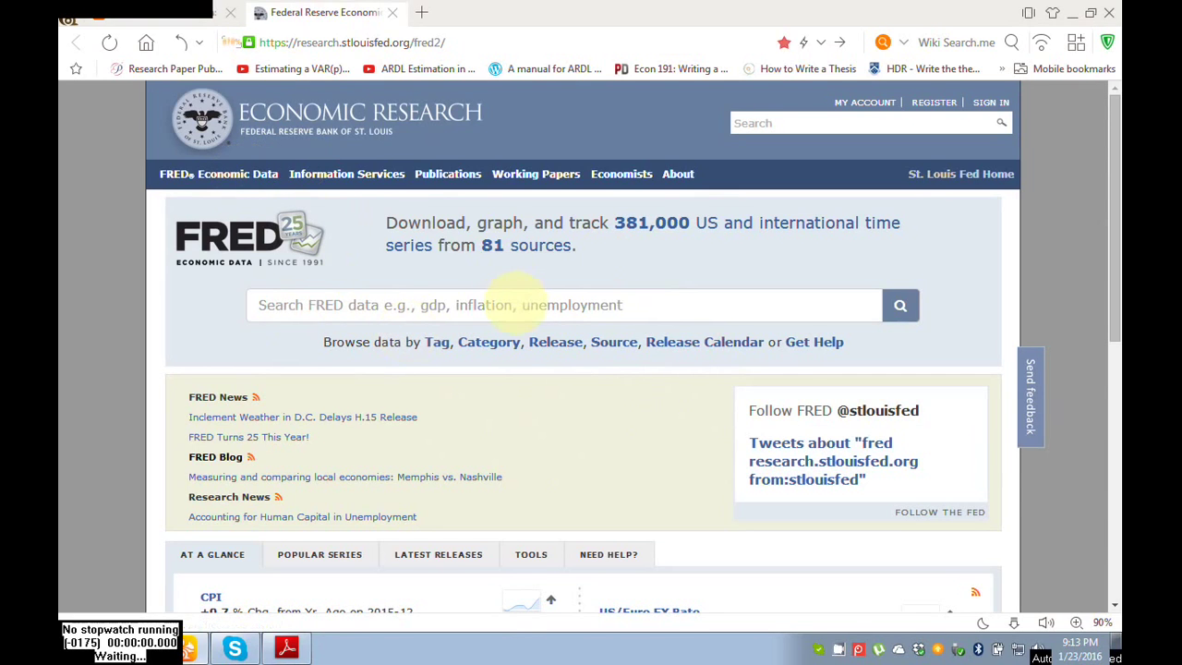
{"action": "left_click", "coordinate": [245, 174]}
{"action": "left_click", "coordinate": [516, 303]}
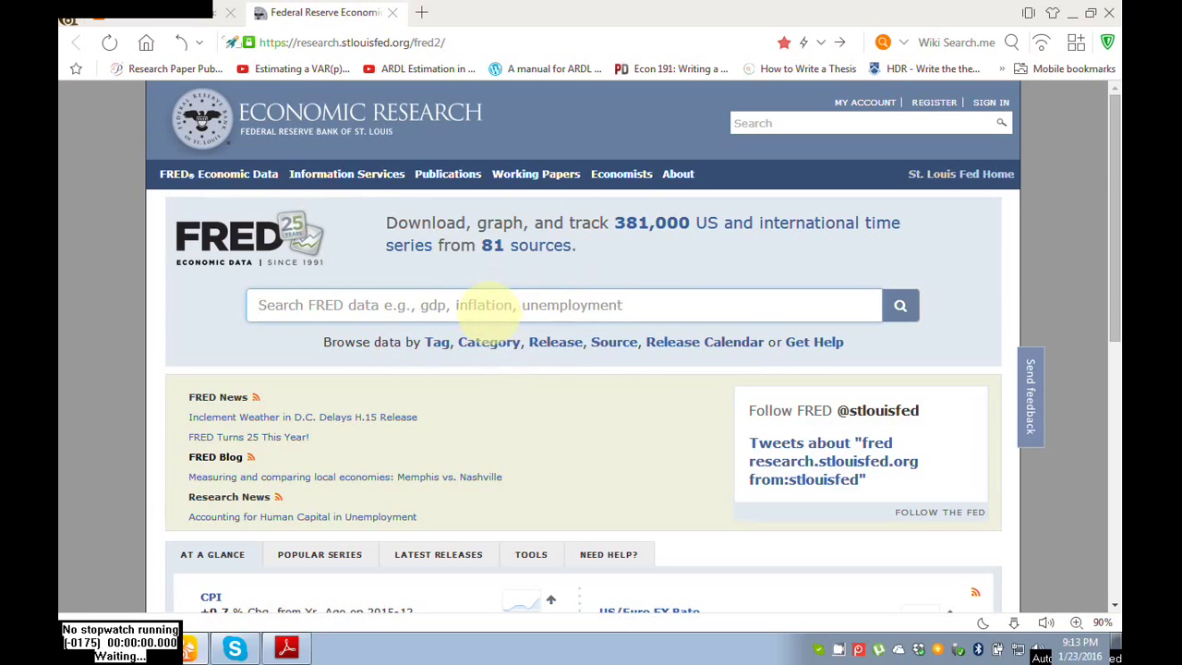
{"action": "left_click", "coordinate": [483, 304]}
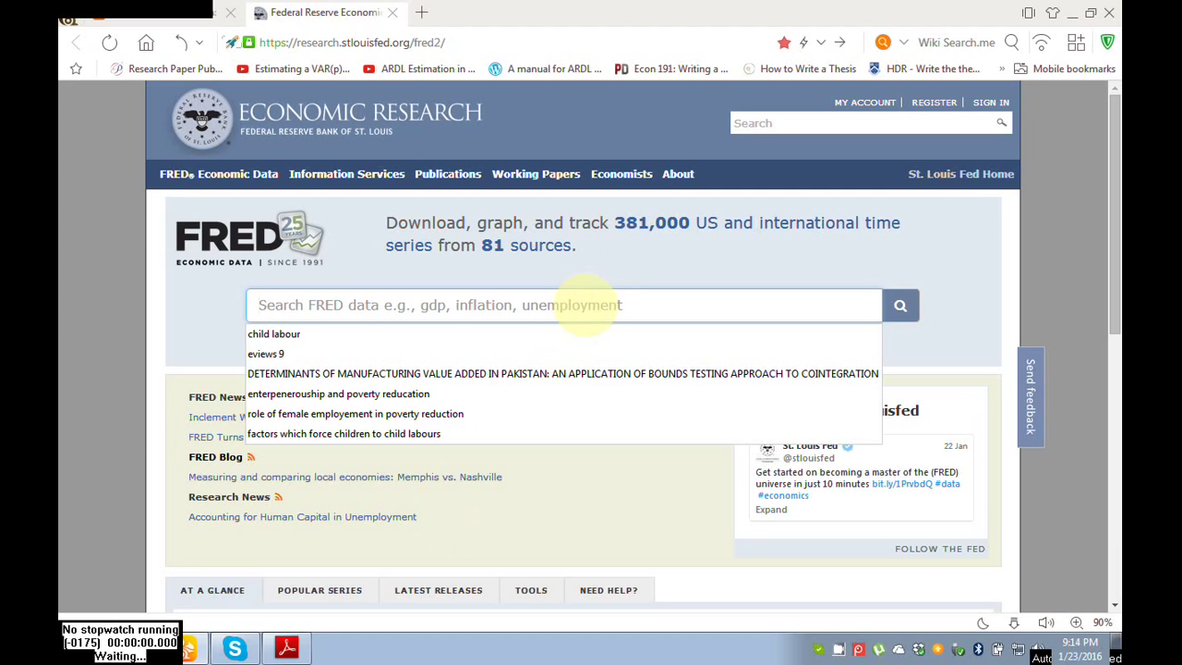
{"action": "type", "text": "stock prices volatility Rassia"}
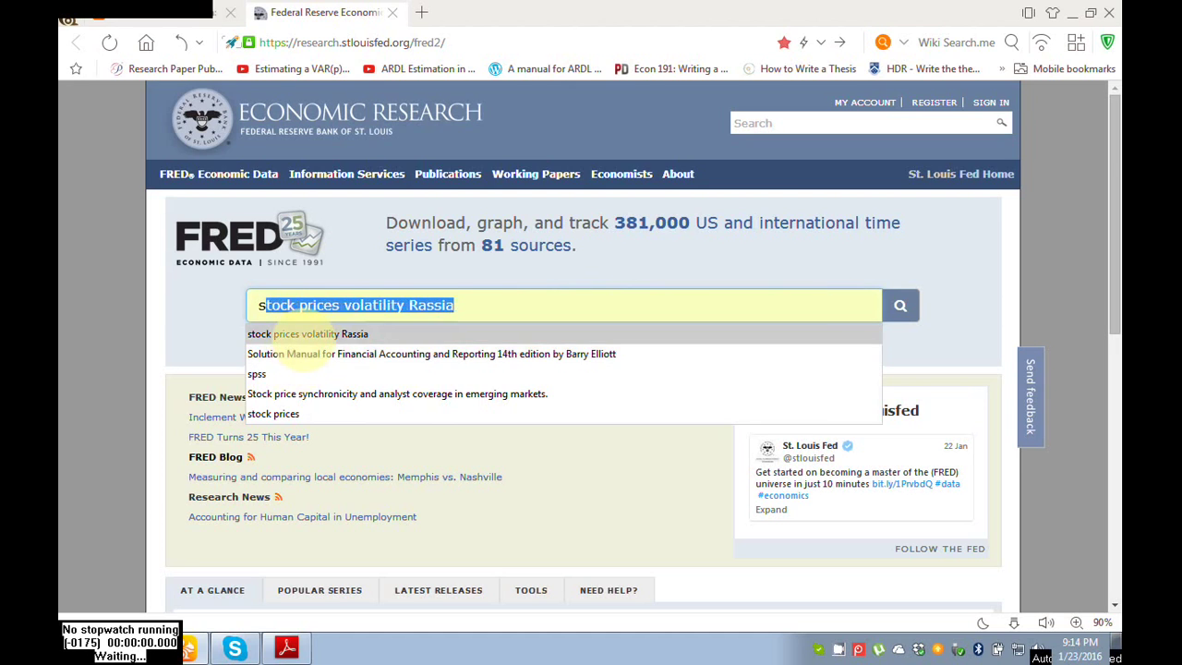
{"action": "left_click", "coordinate": [305, 336]}
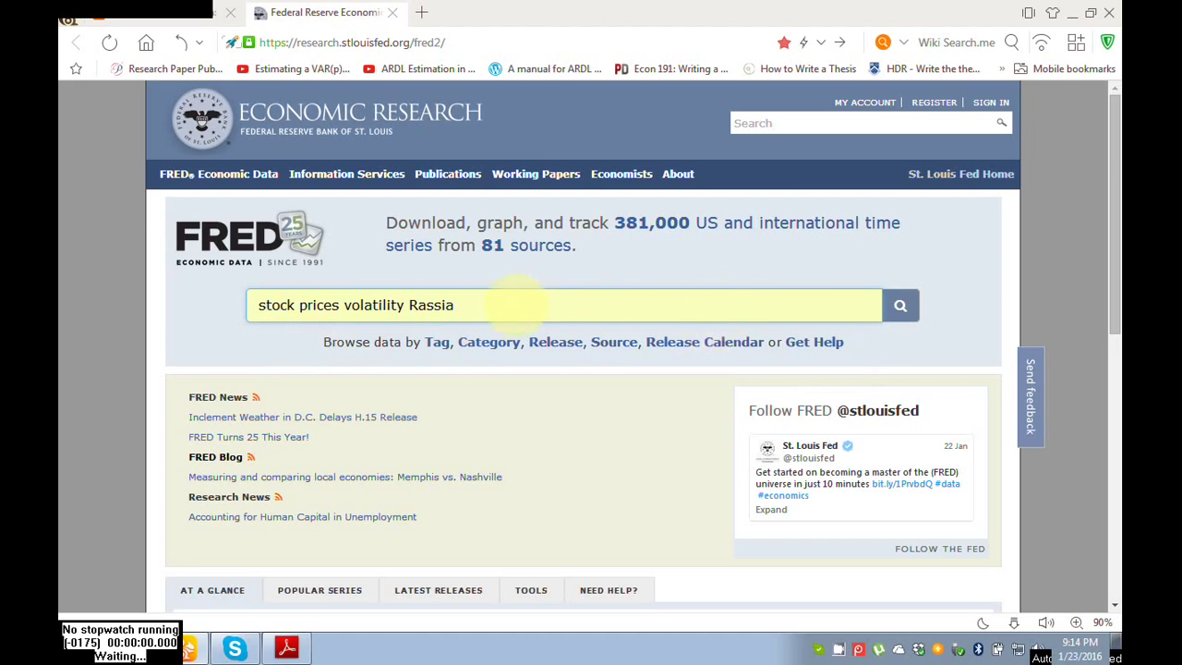
{"action": "left_click_drag", "start_coordinate": [468, 305], "coordinate": [230, 298]}
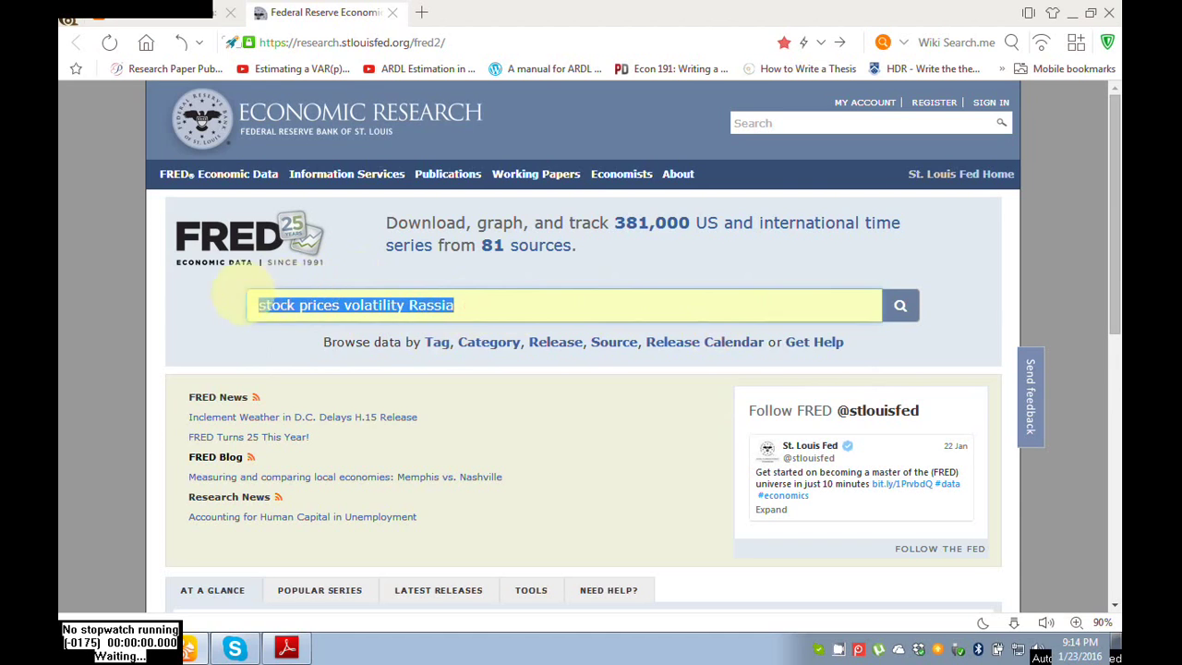
{"action": "left_click", "coordinate": [496, 302]}
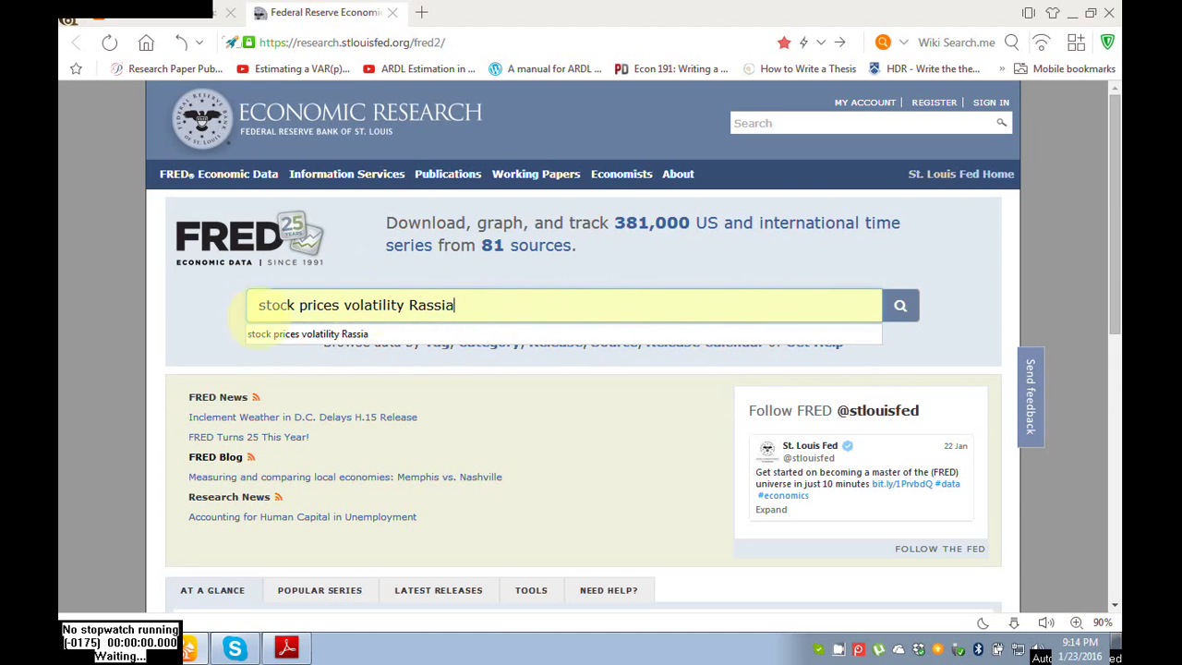
{"action": "left_click", "coordinate": [900, 304]}
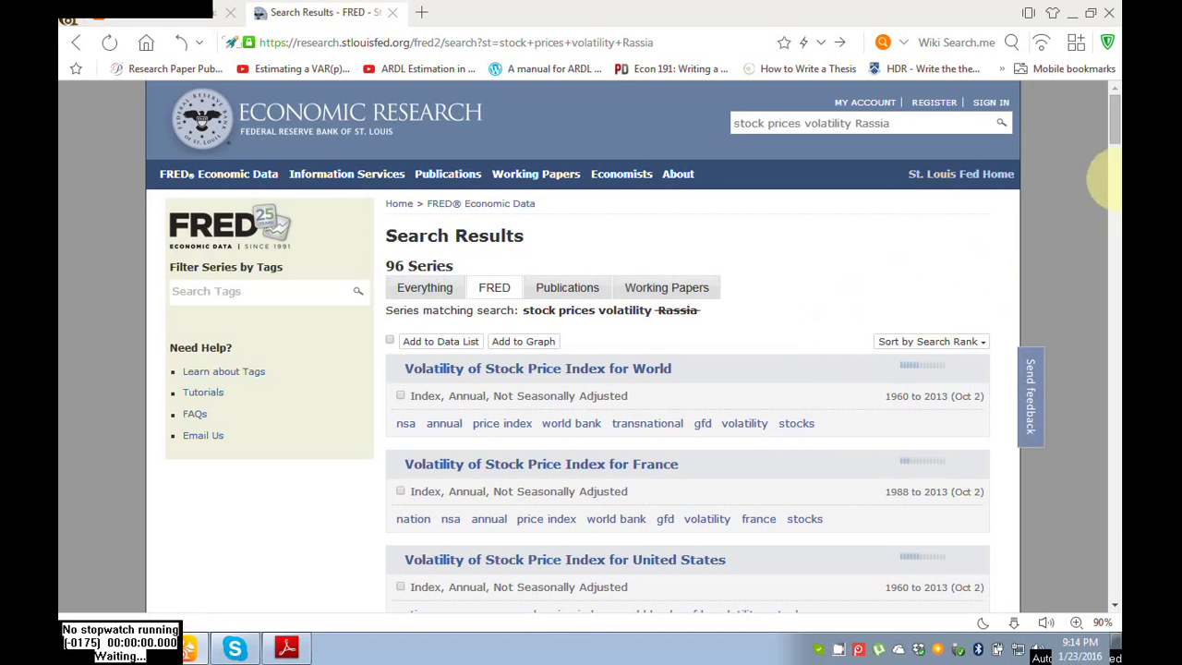
Find and open the 'Volatility of Stock Price Index for Russian Federation' series among the 96 results.
{"action": "scroll", "coordinate": [1111, 132], "scroll_direction": "down", "scroll_amount": 3}
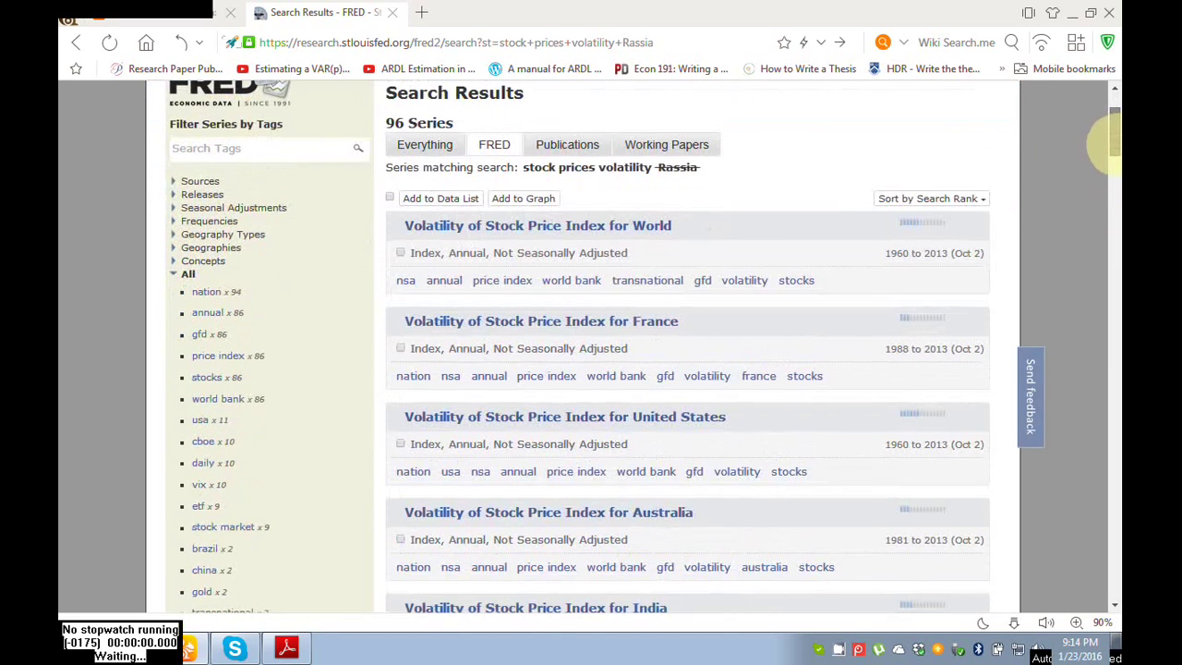
{"action": "scroll", "coordinate": [1118, 143], "scroll_direction": "down", "scroll_amount": 1}
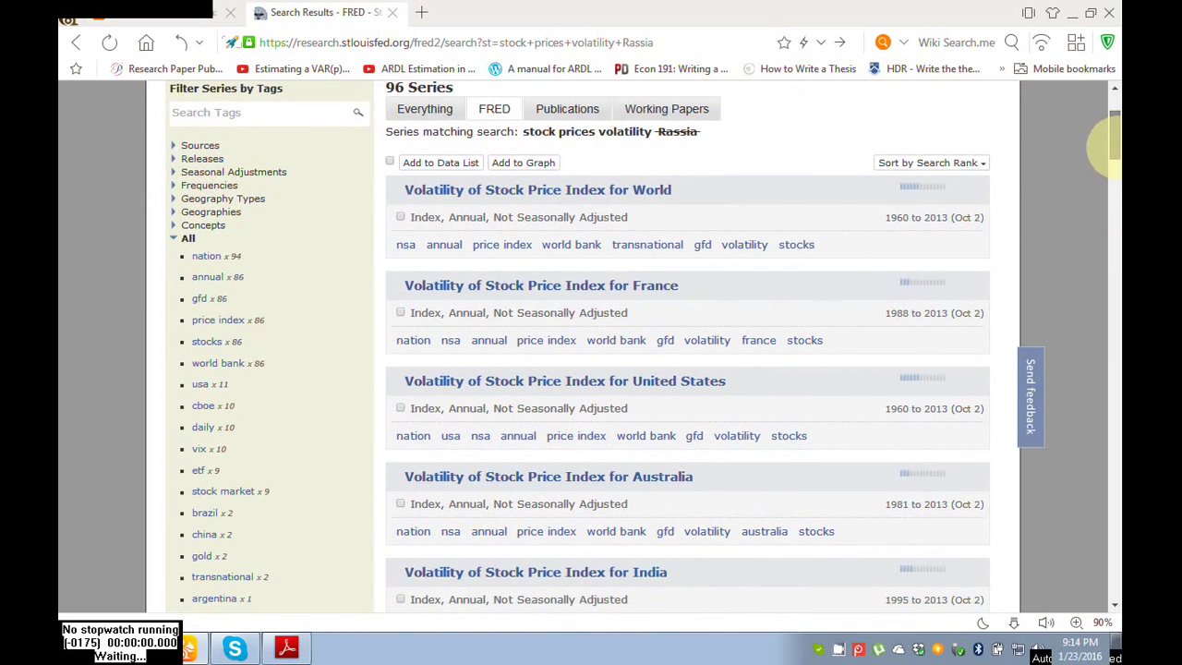
{"action": "scroll", "coordinate": [1113, 143], "scroll_direction": "up", "scroll_amount": 1}
{"action": "left_click_drag", "start_coordinate": [1113, 147], "coordinate": [1112, 409]}
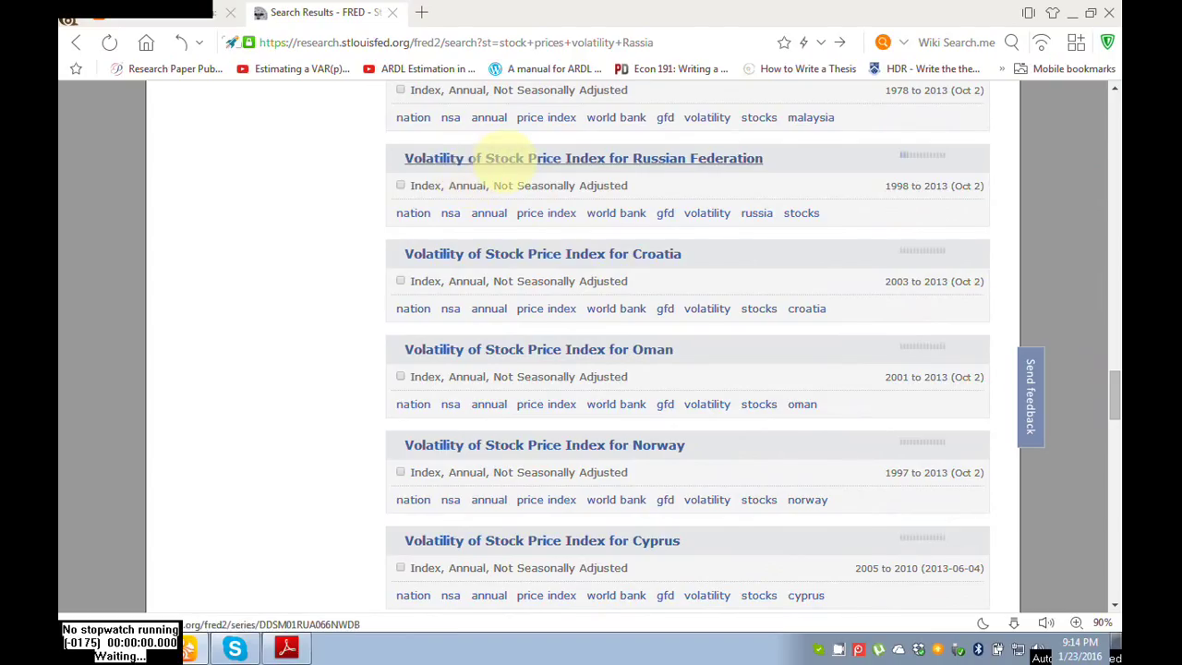
{"action": "left_click", "coordinate": [506, 159]}
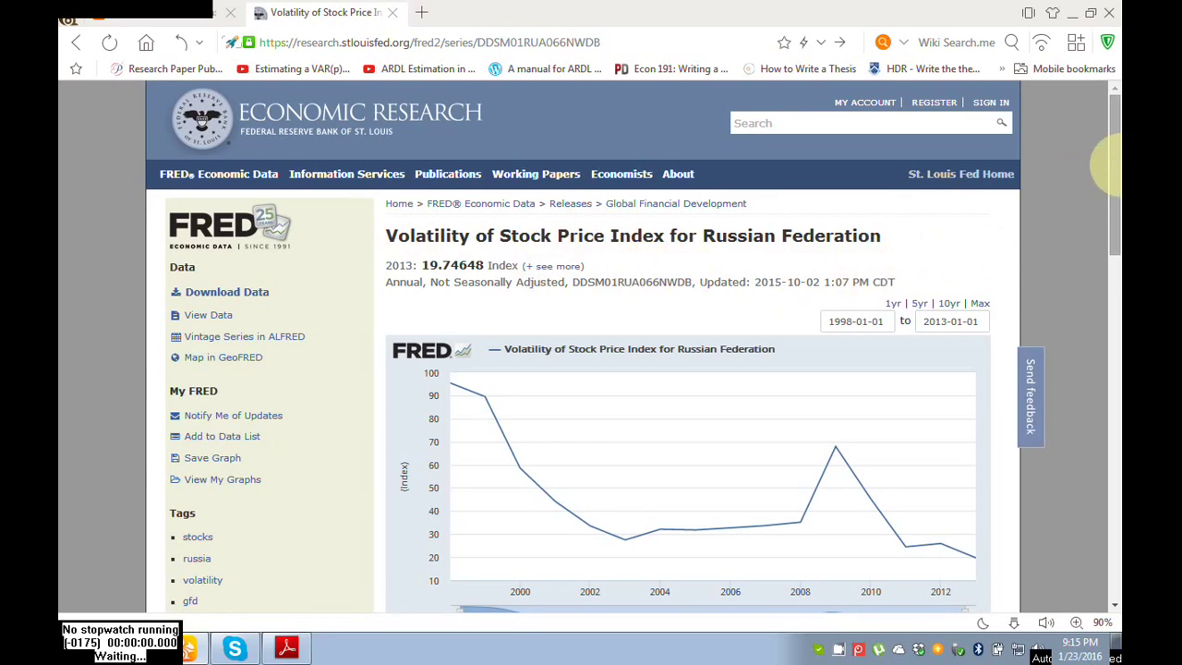
{"action": "left_click_drag", "start_coordinate": [1105, 163], "coordinate": [1103, 231]}
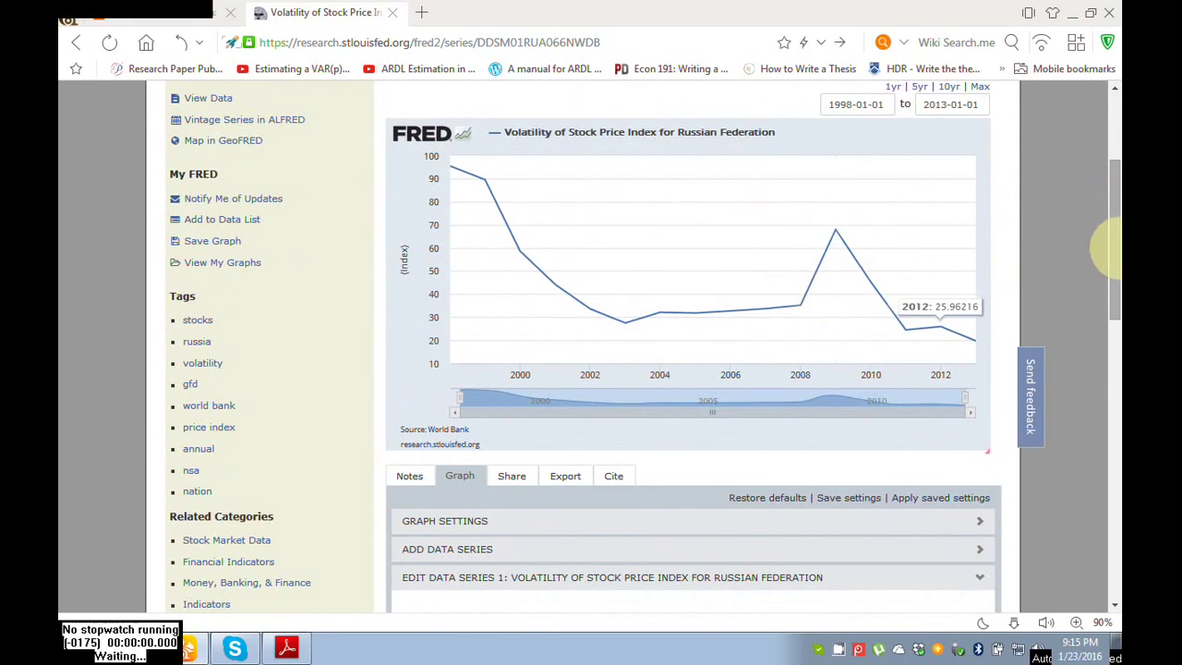
{"action": "left_click_drag", "start_coordinate": [1110, 247], "coordinate": [1111, 332]}
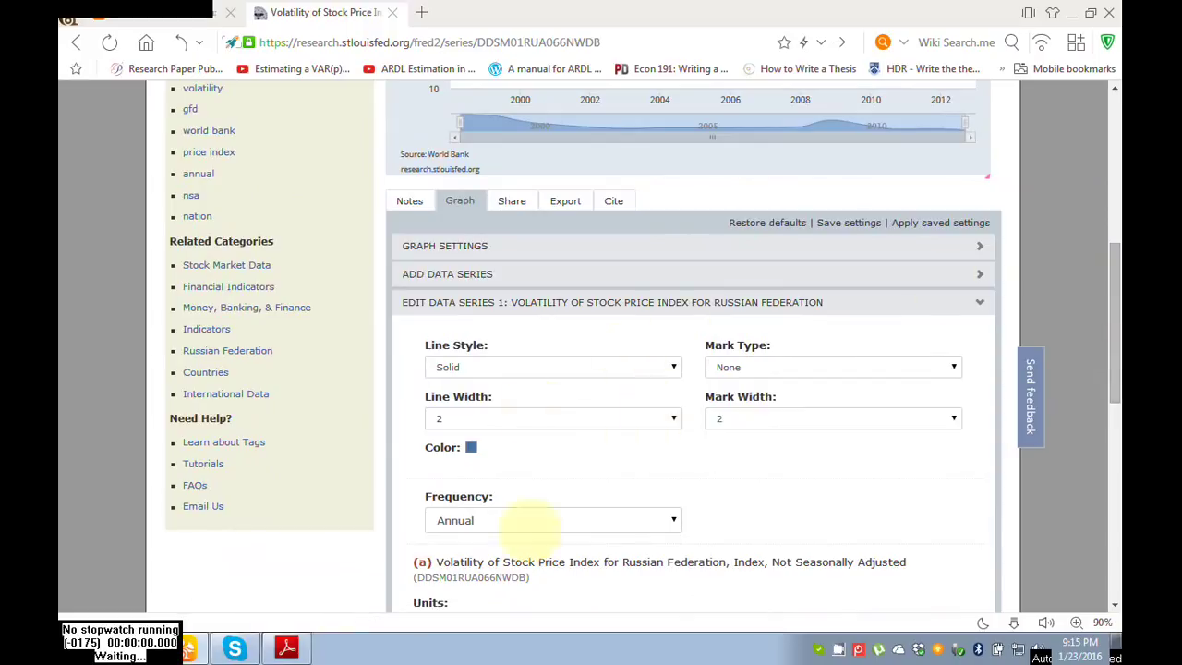
{"action": "left_click", "coordinate": [673, 519]}
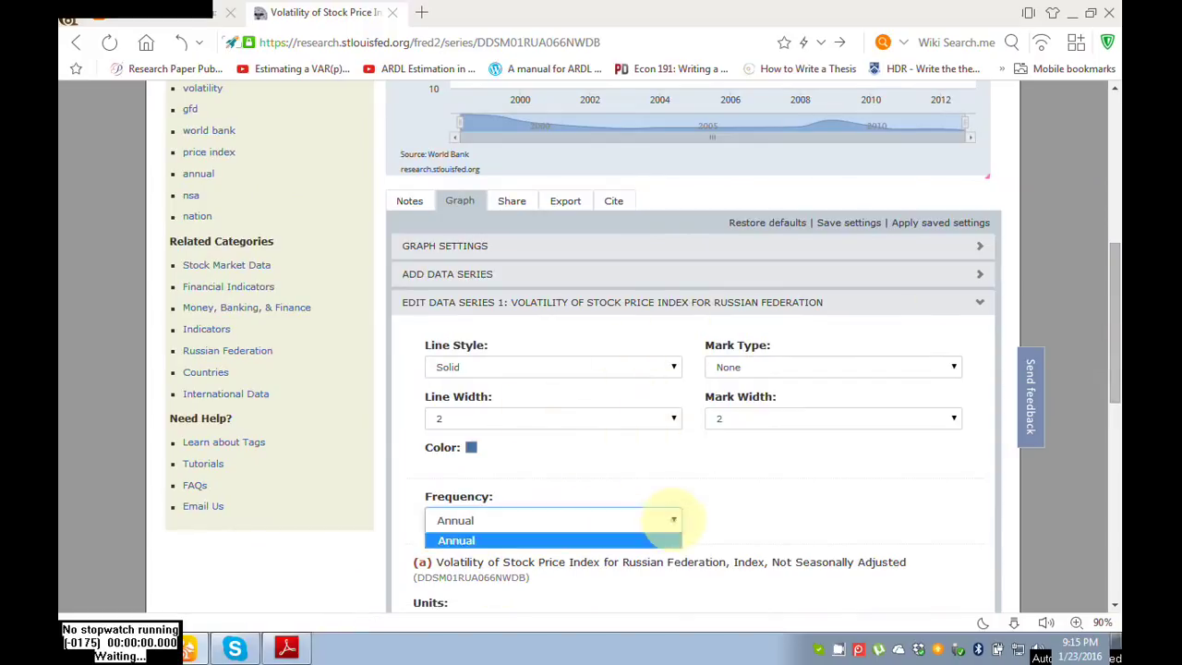
{"action": "left_click", "coordinate": [673, 518]}
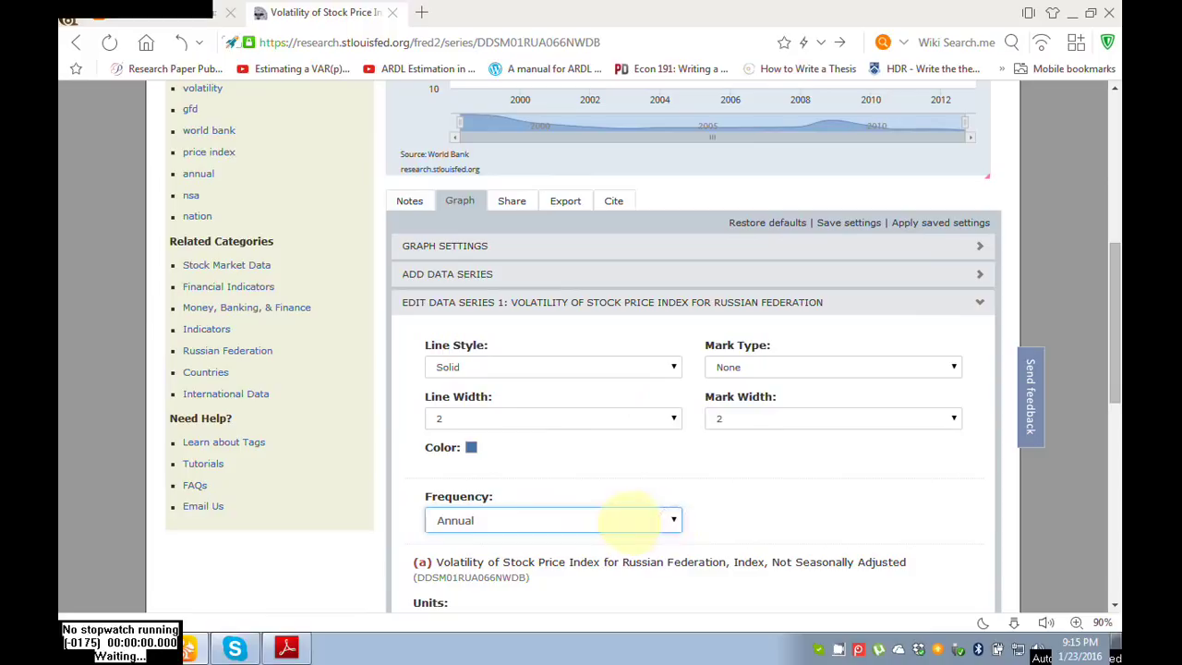
{"action": "left_click", "coordinate": [673, 518]}
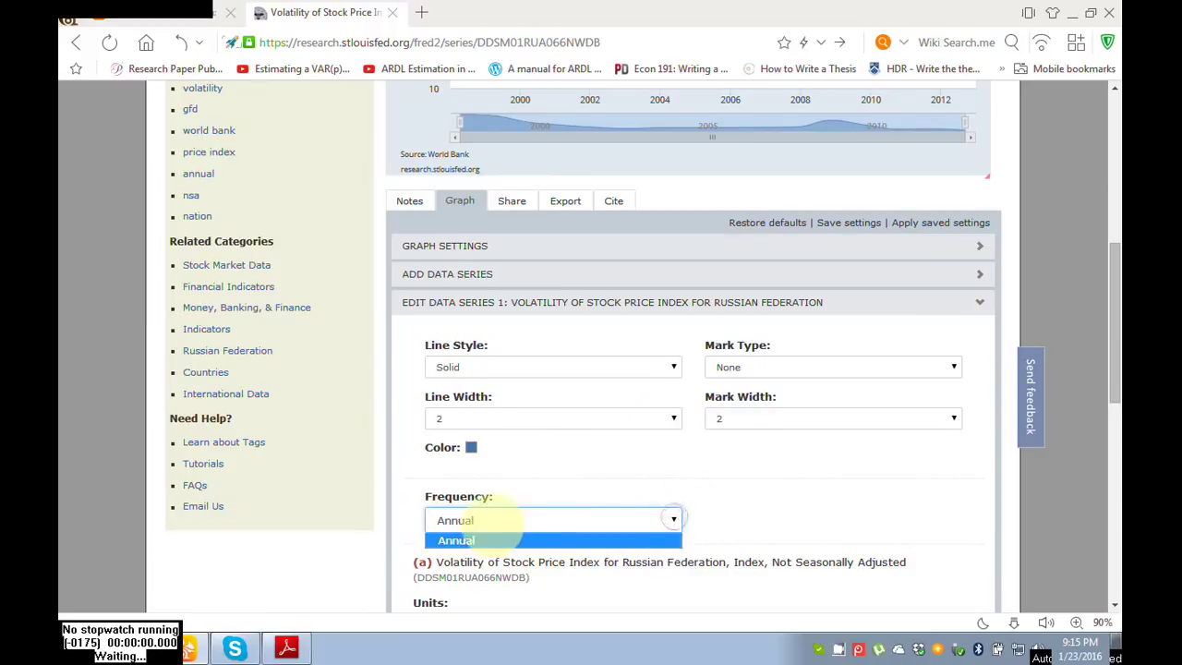
{"action": "left_click", "coordinate": [494, 528]}
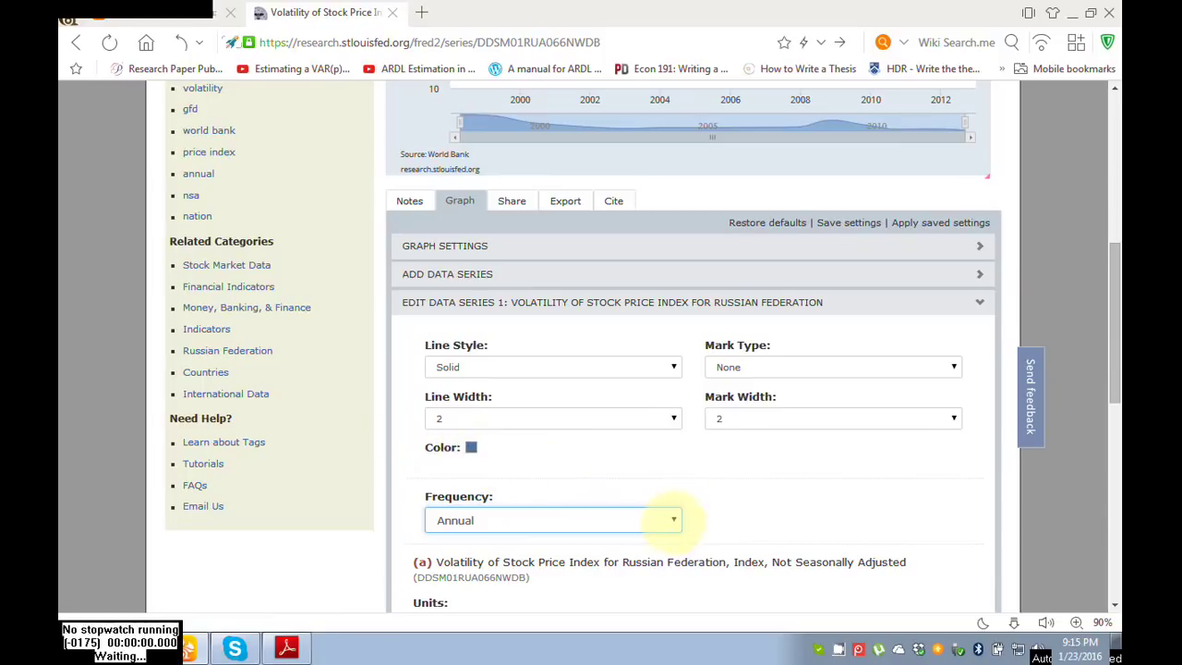
{"action": "left_click", "coordinate": [672, 519]}
{"action": "left_click", "coordinate": [672, 519]}
{"action": "left_click", "coordinate": [672, 519]}
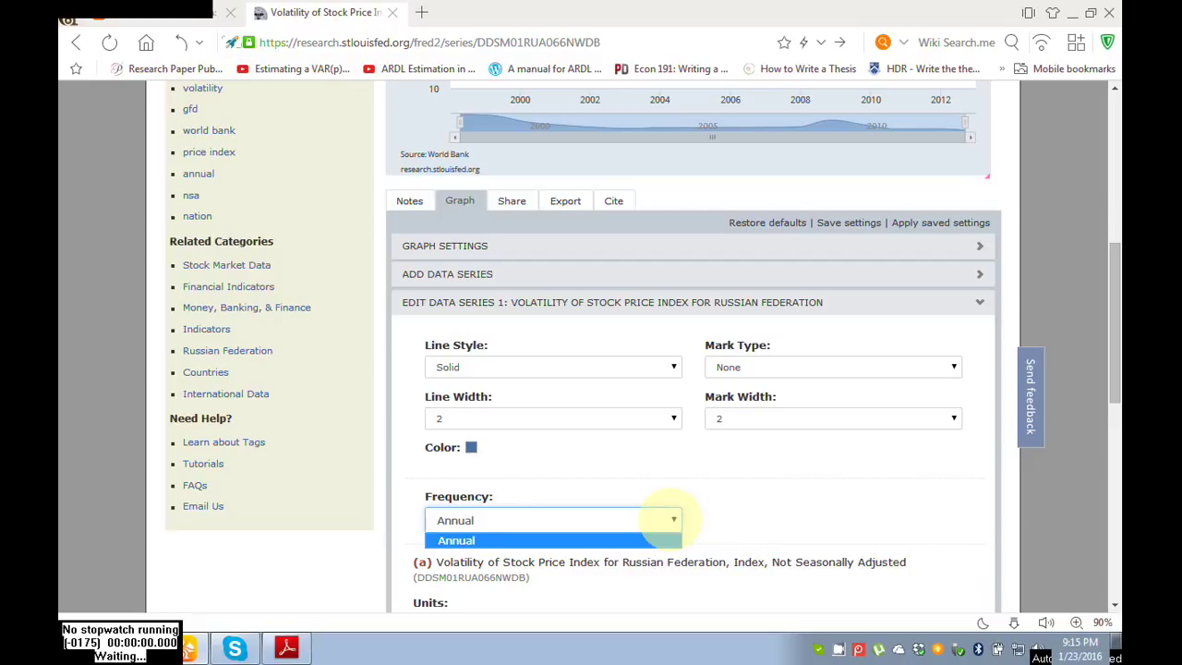
{"action": "left_click", "coordinate": [614, 512]}
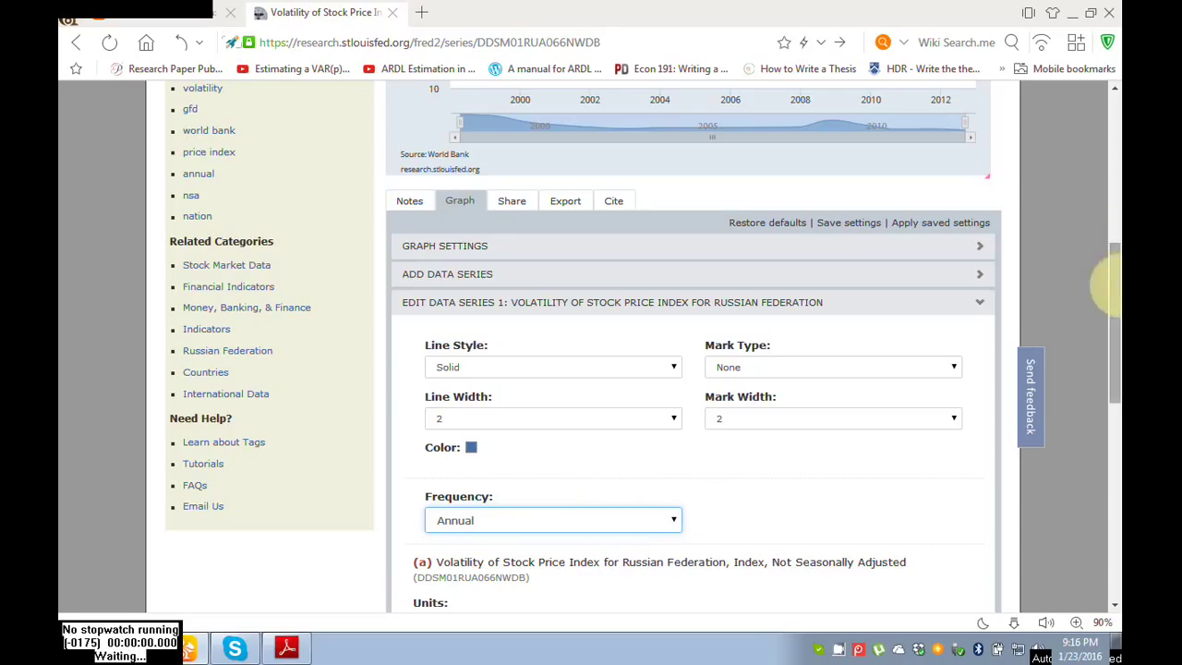
{"action": "left_click_drag", "start_coordinate": [1103, 289], "coordinate": [1103, 286]}
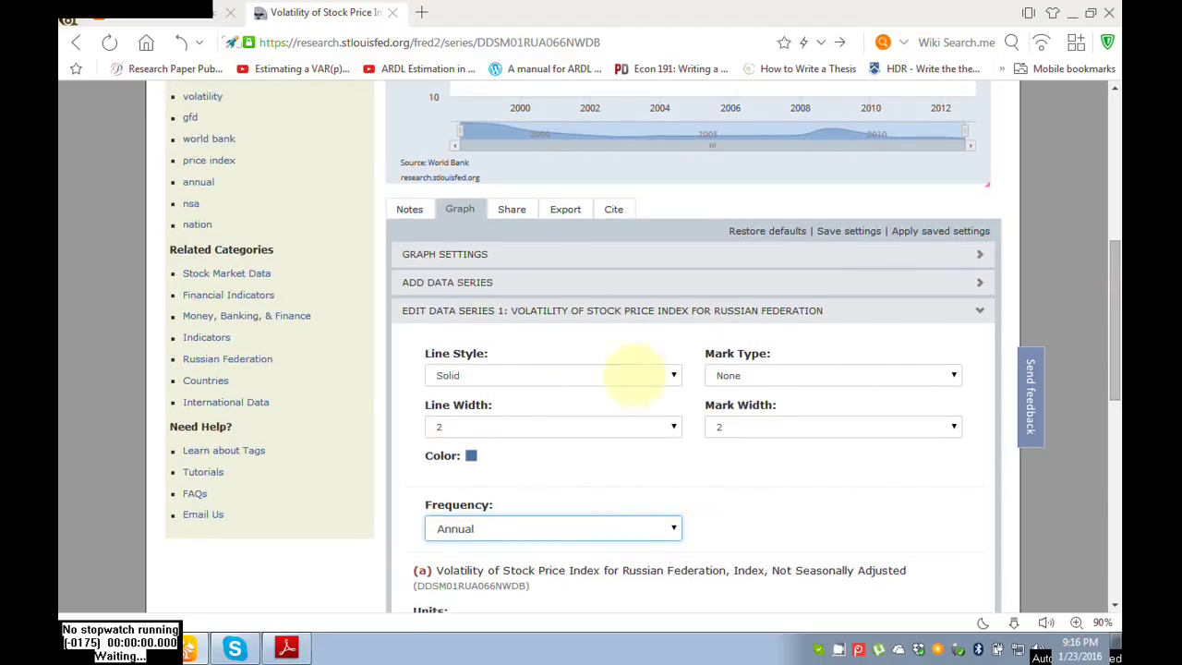
{"action": "left_click", "coordinate": [487, 536]}
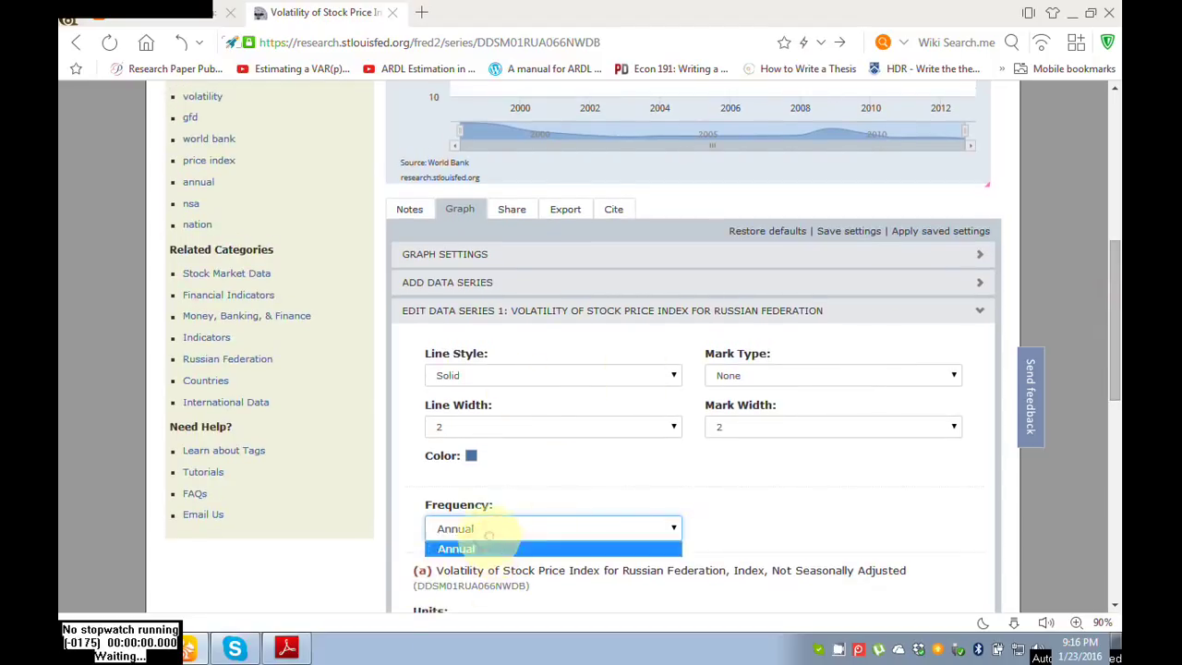
{"action": "left_click", "coordinate": [488, 543]}
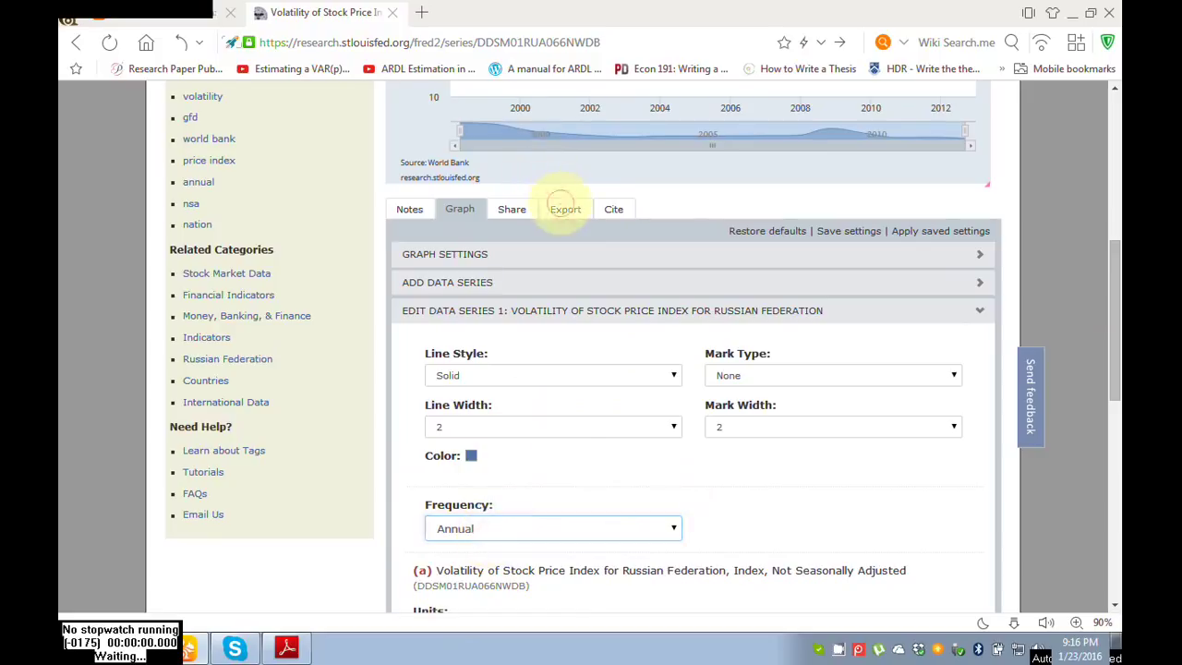
{"action": "left_click", "coordinate": [565, 209]}
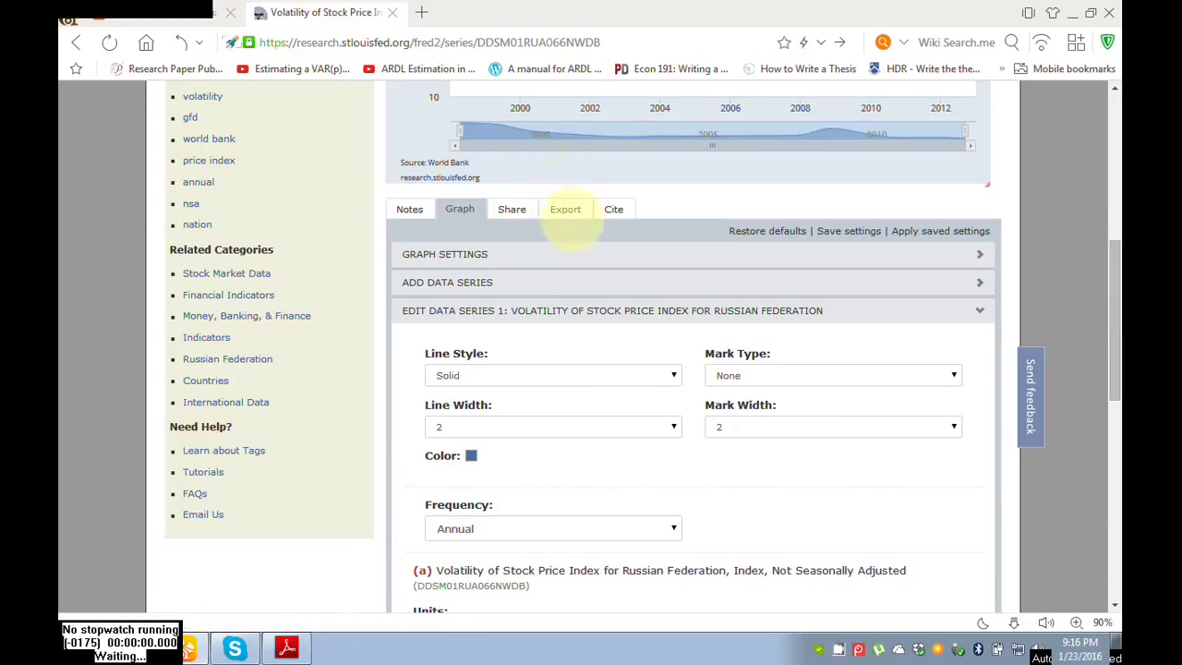
{"action": "left_click", "coordinate": [565, 209]}
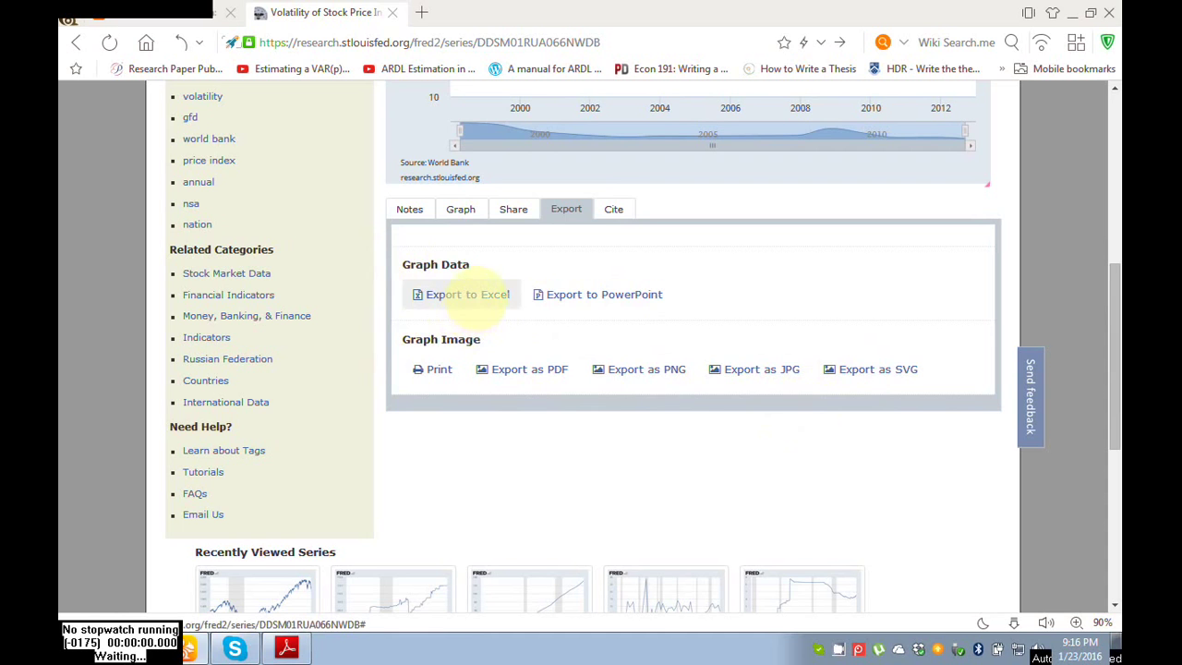
Export the series to Excel as fredgraph.xls and open it from the Downloads list.
{"action": "left_click", "coordinate": [478, 293]}
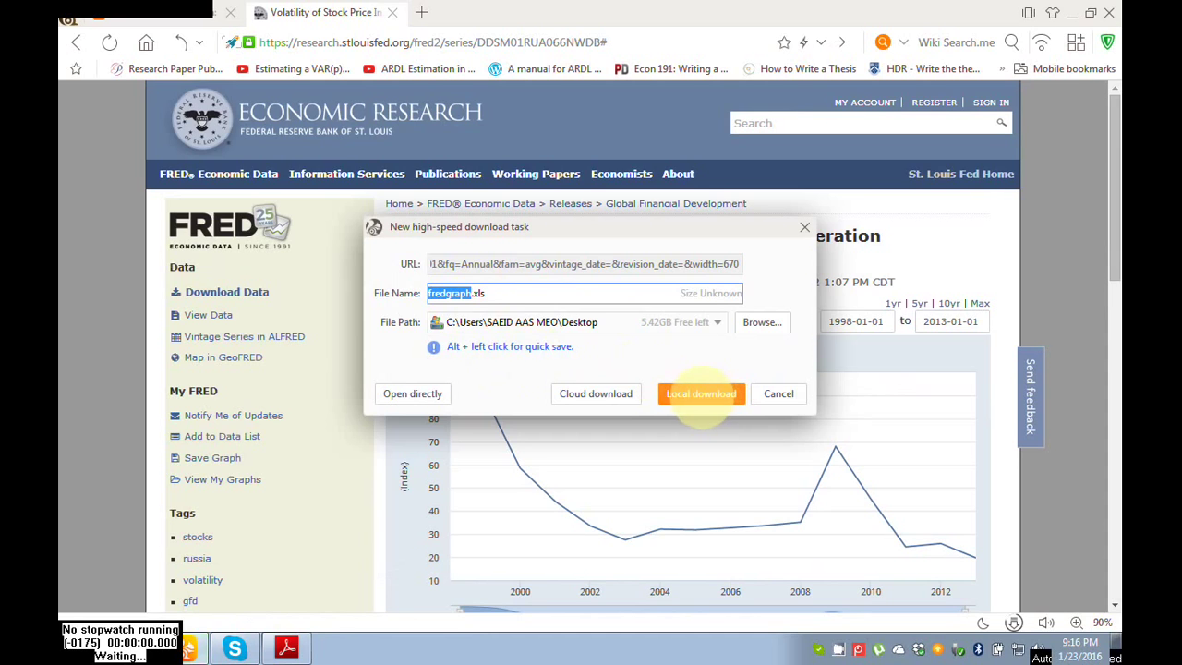
{"action": "left_click", "coordinate": [701, 393]}
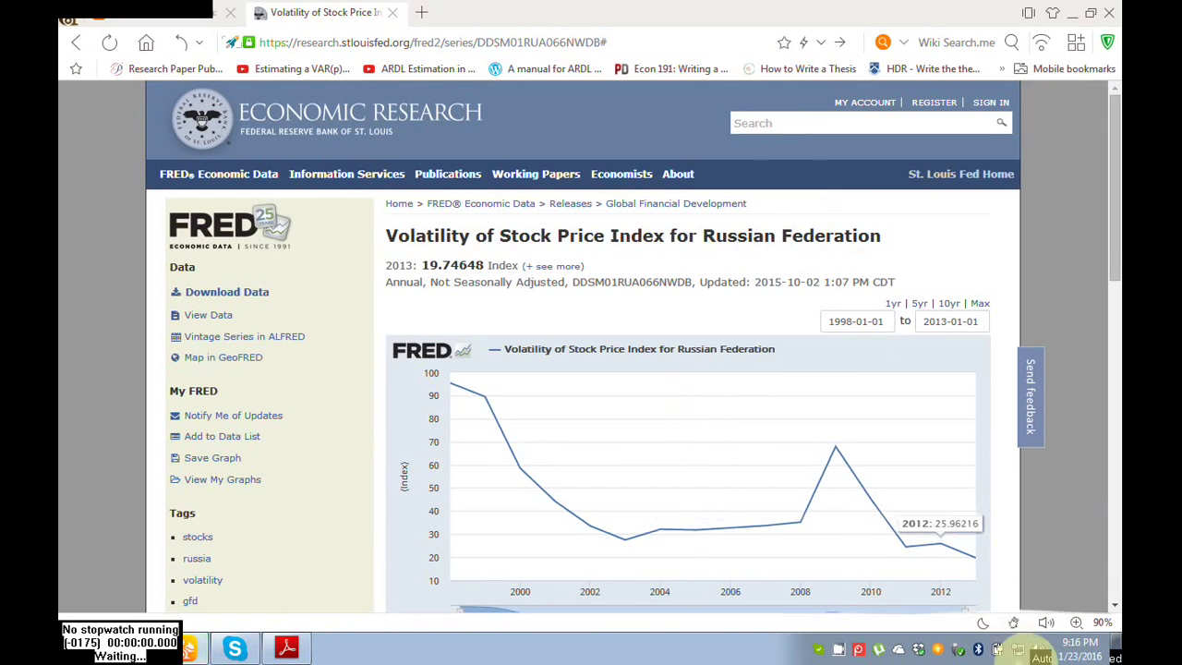
{"action": "left_click", "coordinate": [1014, 622]}
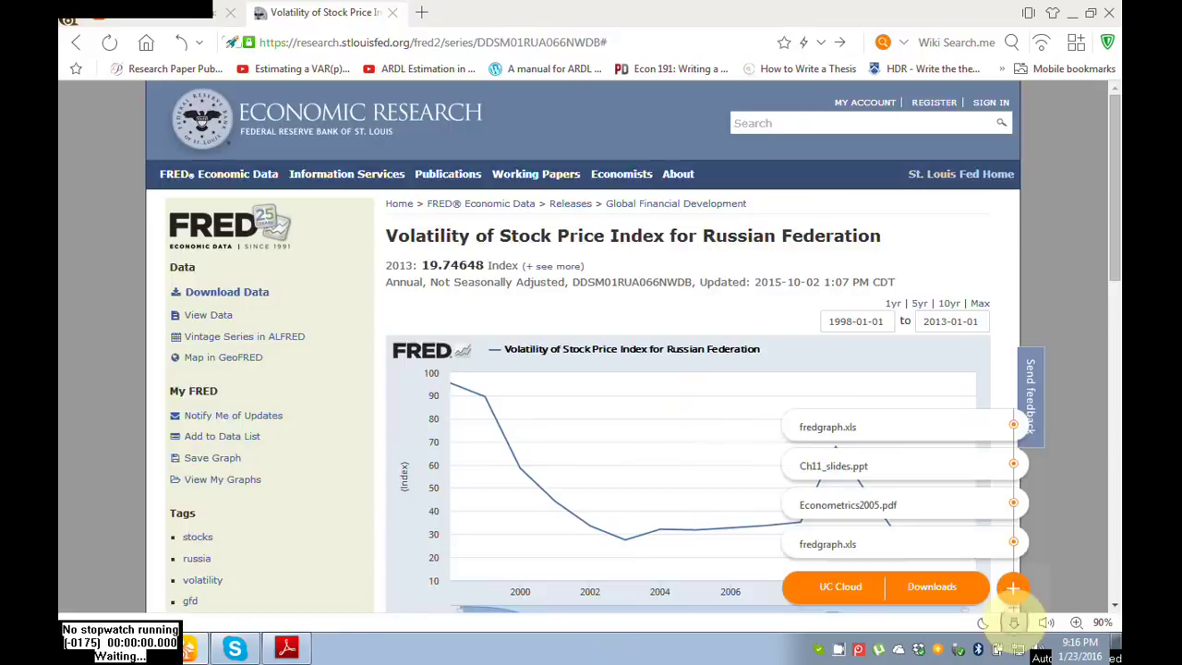
{"action": "left_click", "coordinate": [1013, 621]}
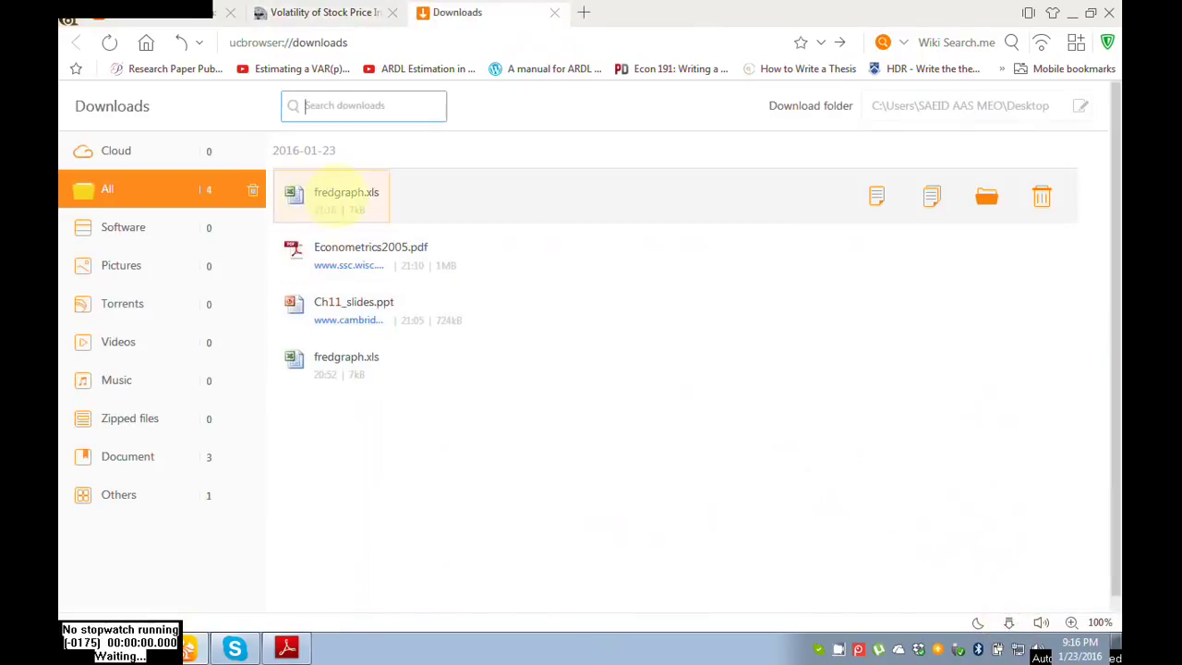
{"action": "double_click", "coordinate": [342, 194]}
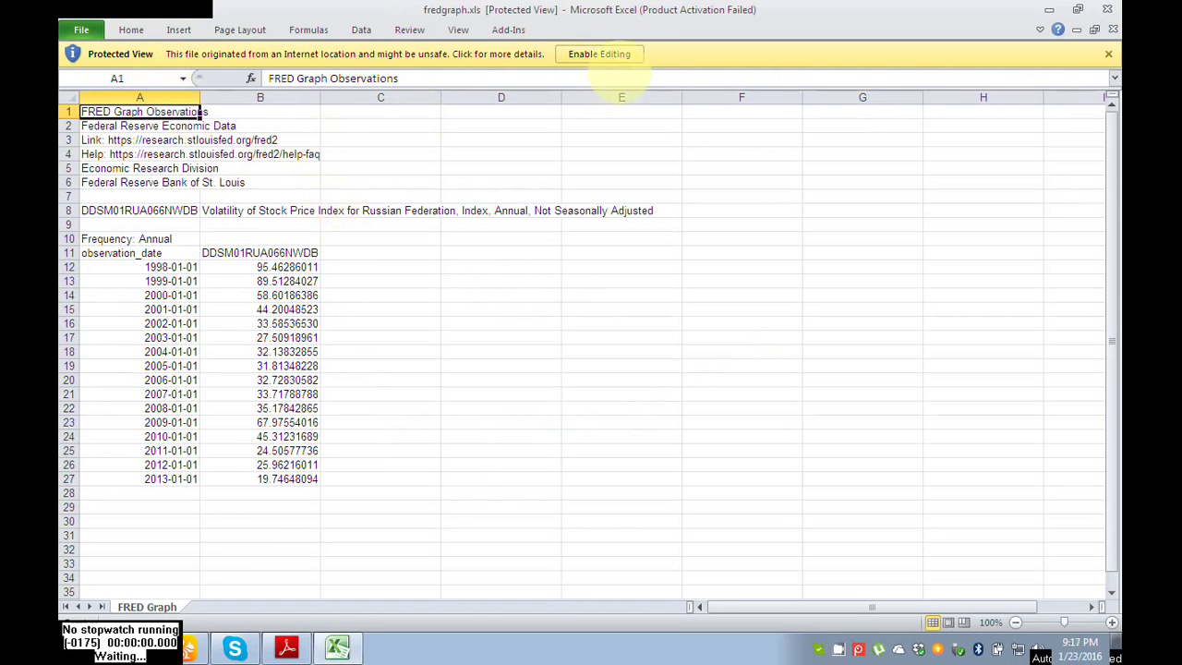
Enable editing in fredgraph.xls, check column A's dates from 1998-01-01, then close Excel and return to FRED.
{"action": "left_click", "coordinate": [605, 53]}
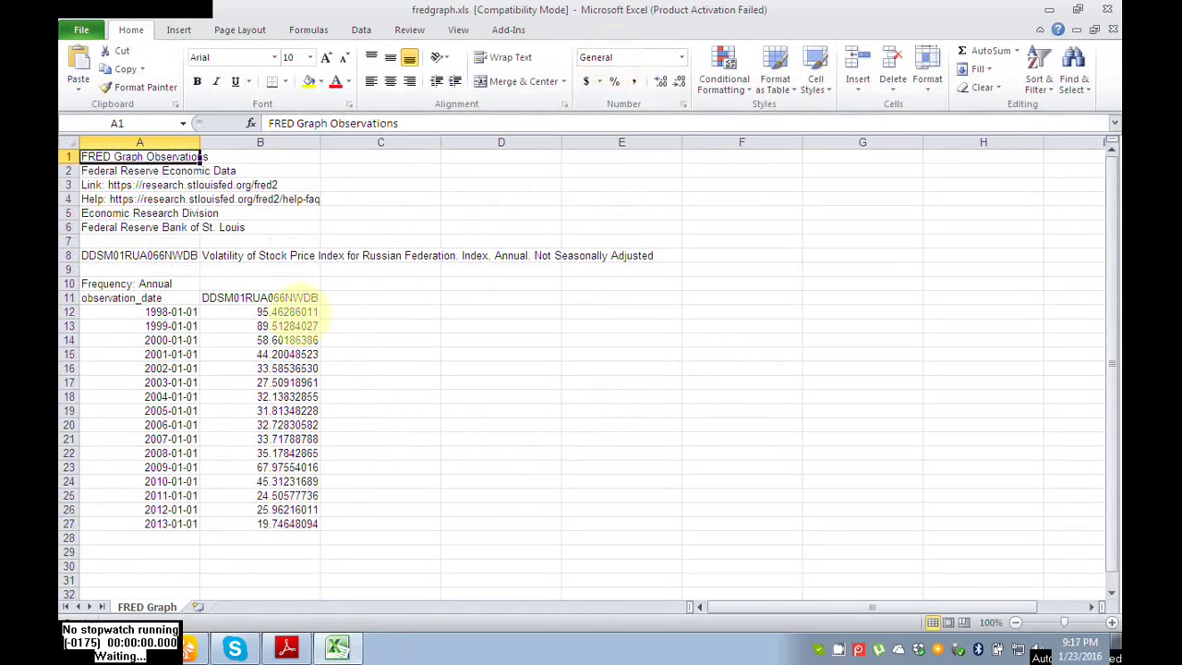
{"action": "left_click", "coordinate": [164, 314]}
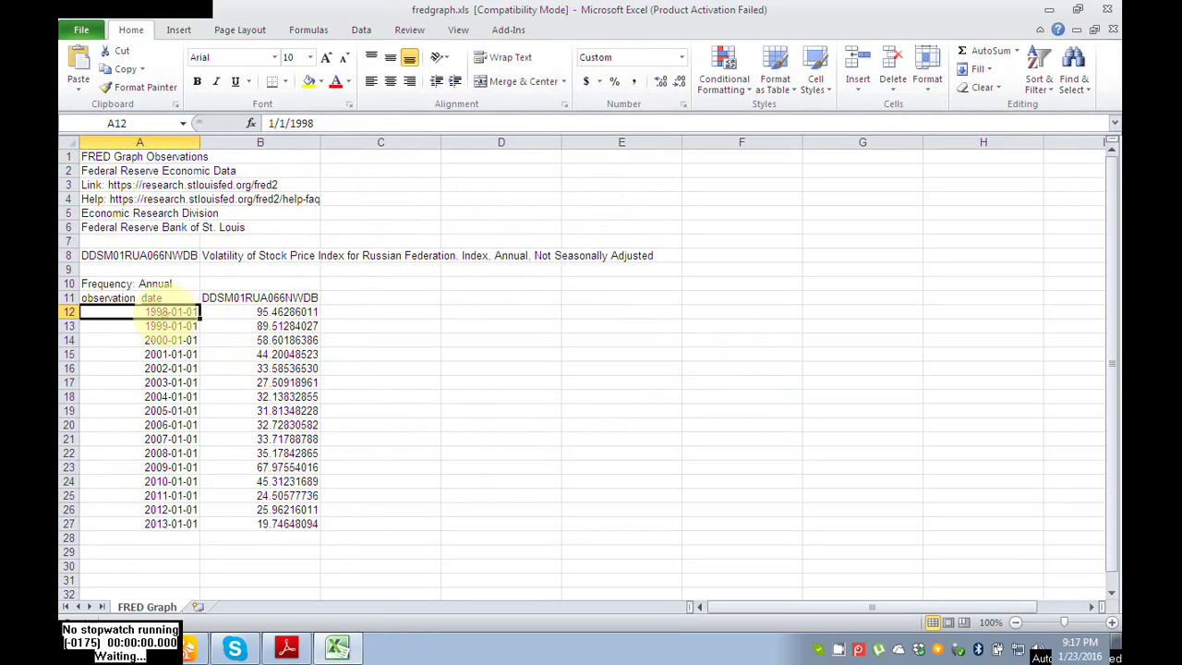
{"action": "left_click", "coordinate": [165, 537]}
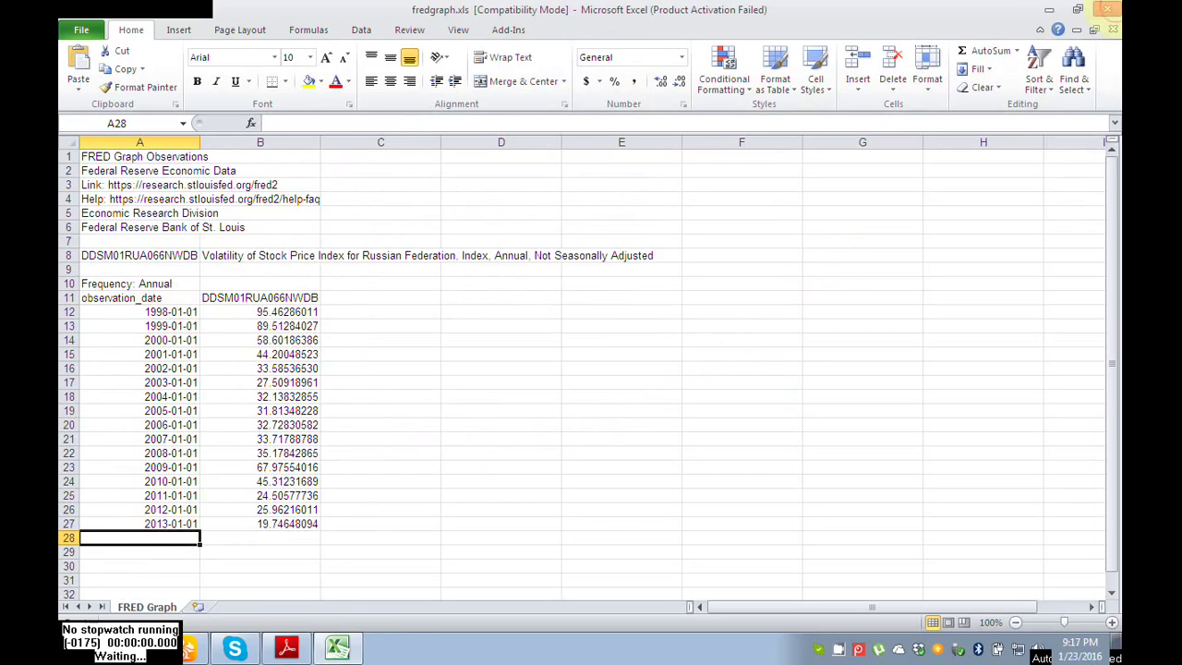
{"action": "left_click", "coordinate": [1107, 8]}
{"action": "left_click", "coordinate": [284, 11]}
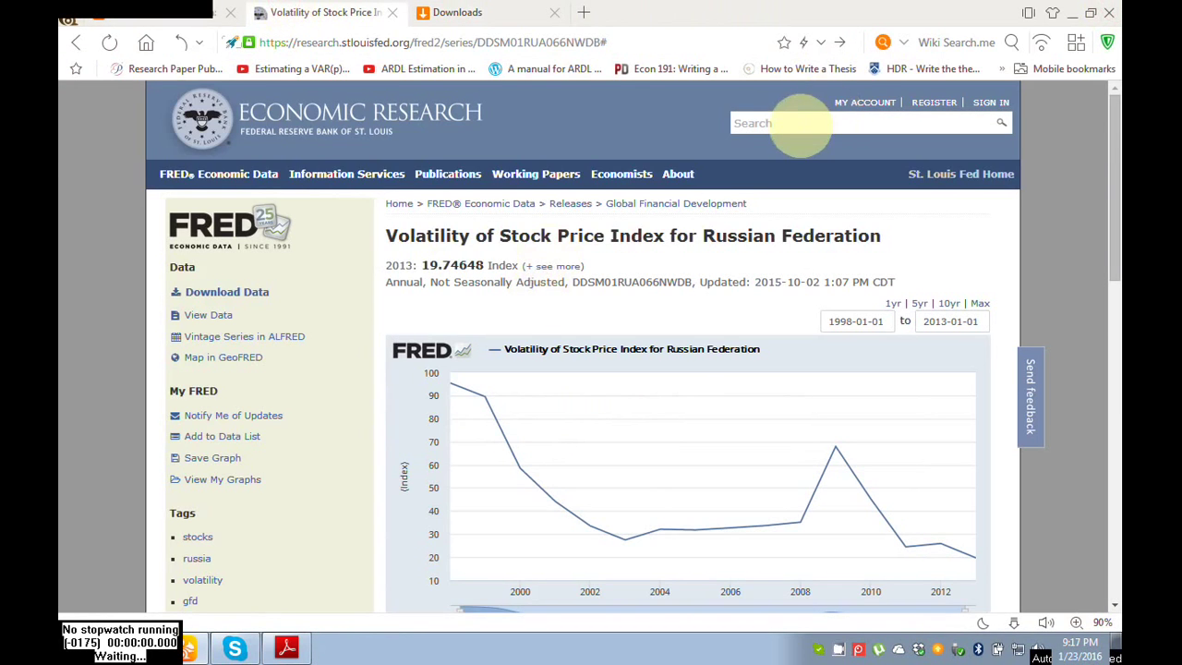
{"action": "left_click", "coordinate": [792, 128]}
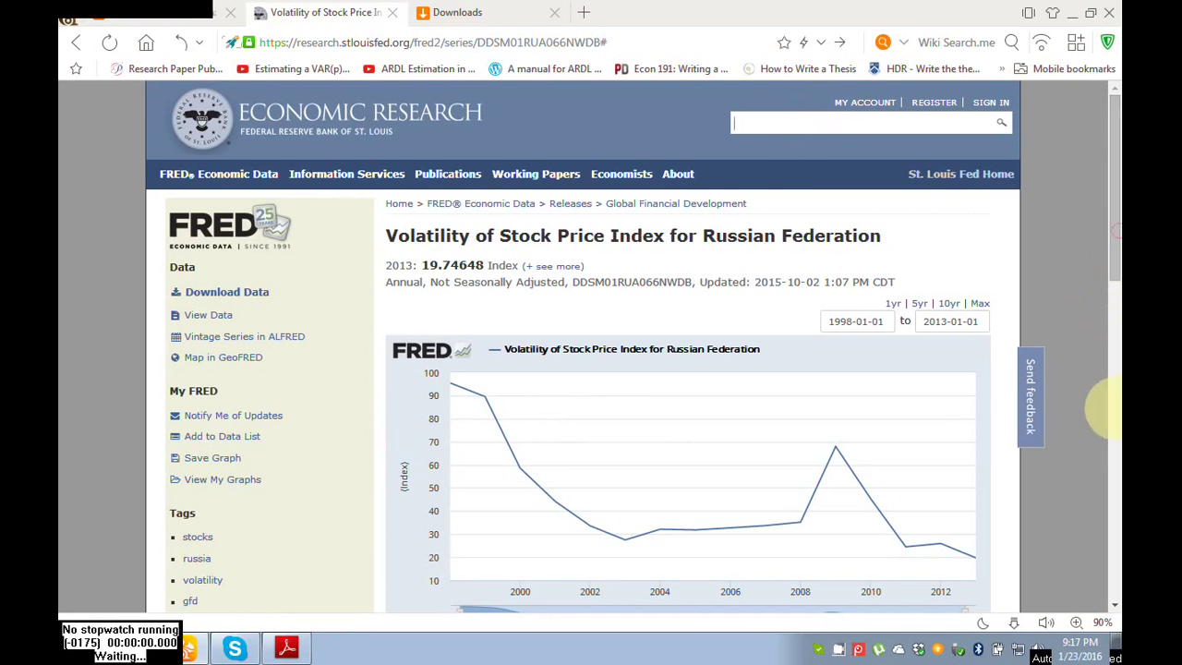
{"action": "scroll", "coordinate": [1110, 259], "scroll_direction": "down", "scroll_amount": 1}
{"action": "left_click_drag", "start_coordinate": [1113, 272], "coordinate": [1103, 300]}
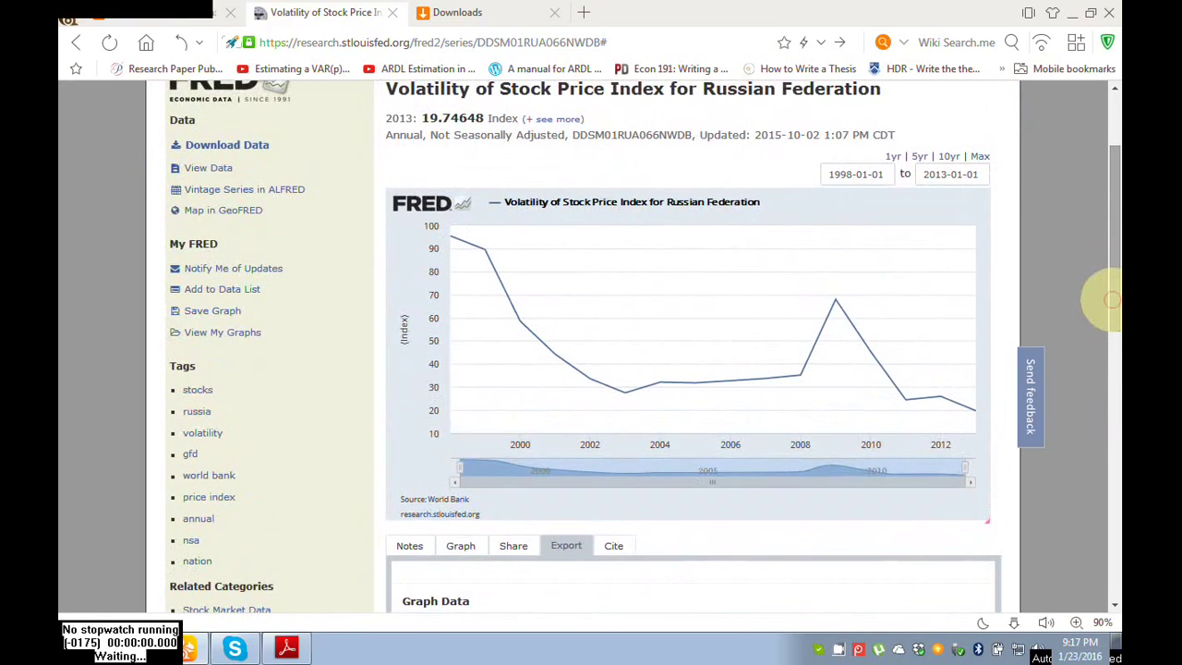
{"action": "scroll", "coordinate": [1103, 300], "scroll_direction": "up", "scroll_amount": 2}
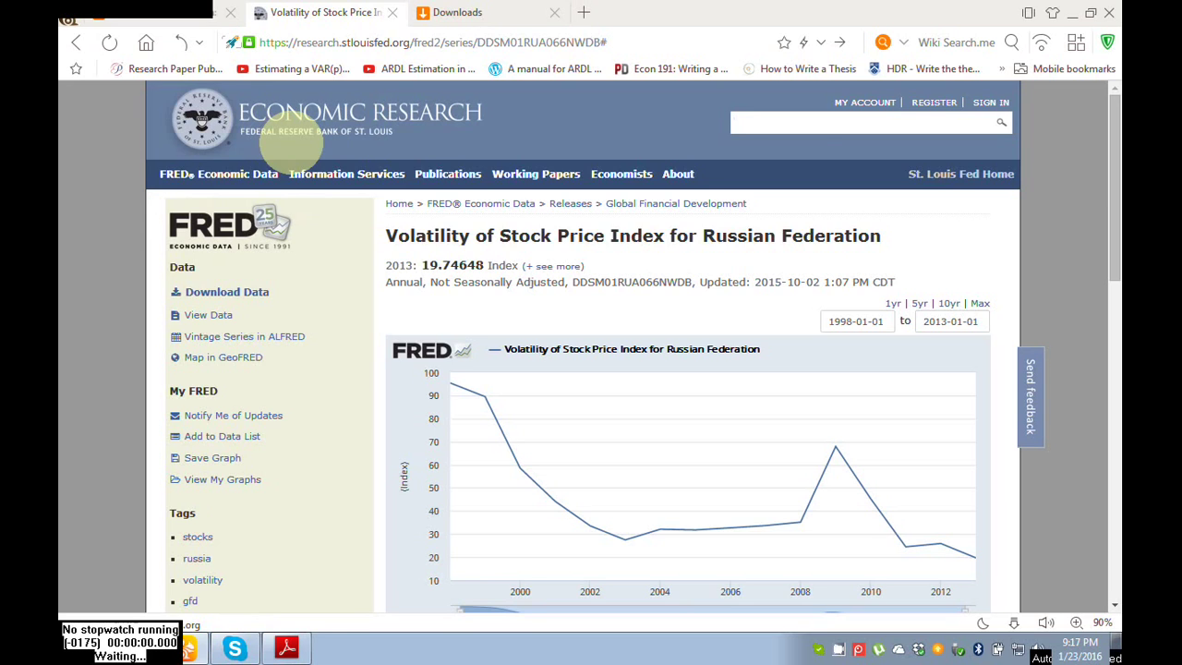
{"action": "left_click", "coordinate": [801, 118]}
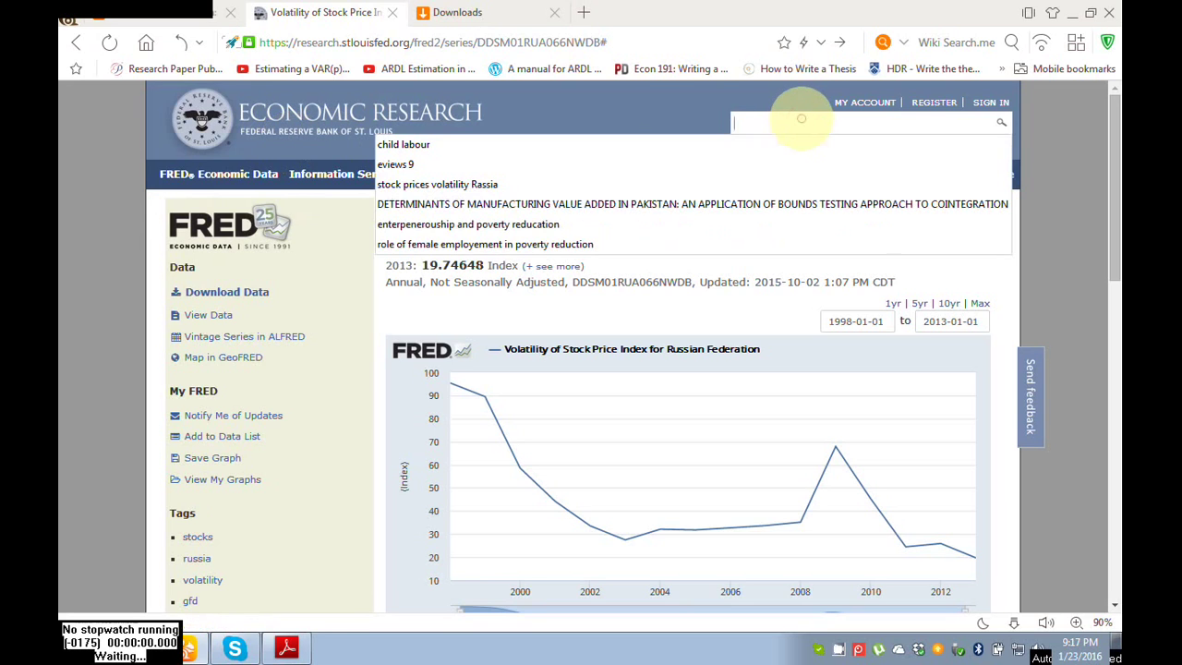
{"action": "left_click", "coordinate": [665, 102]}
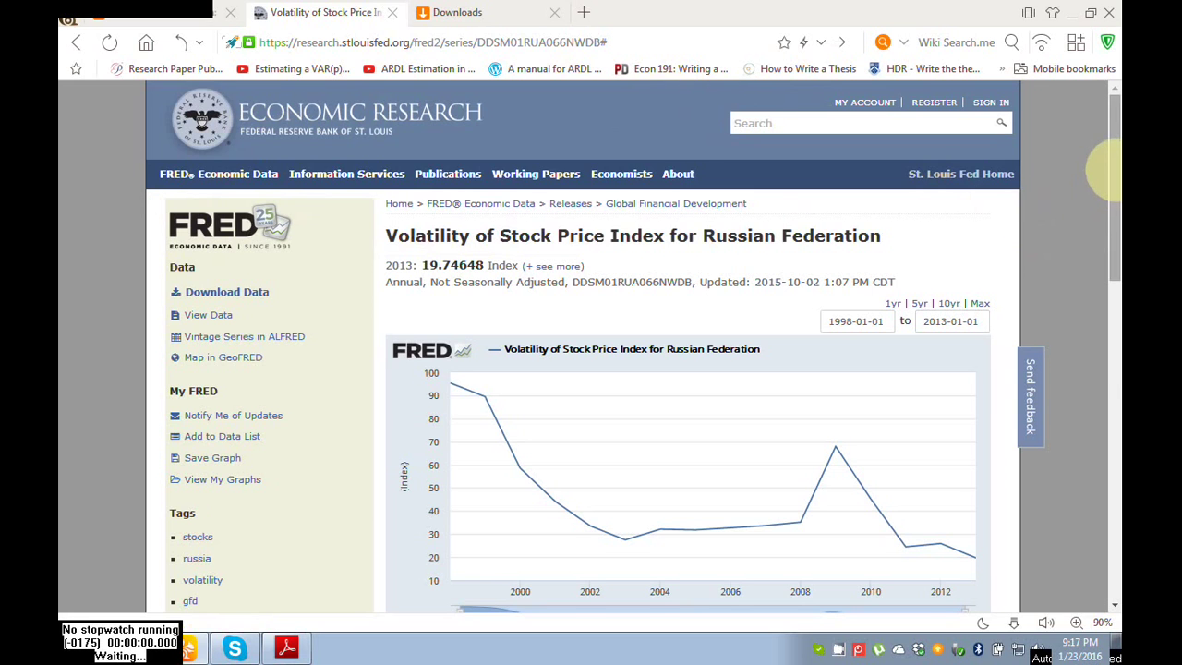
{"action": "mouse_move", "coordinate": [1113, 170]}
{"action": "left_mouse_down"}
{"action": "mouse_move", "coordinate": [1107, 272]}
{"action": "mouse_move", "coordinate": [1111, 176]}
{"action": "left_mouse_up"}
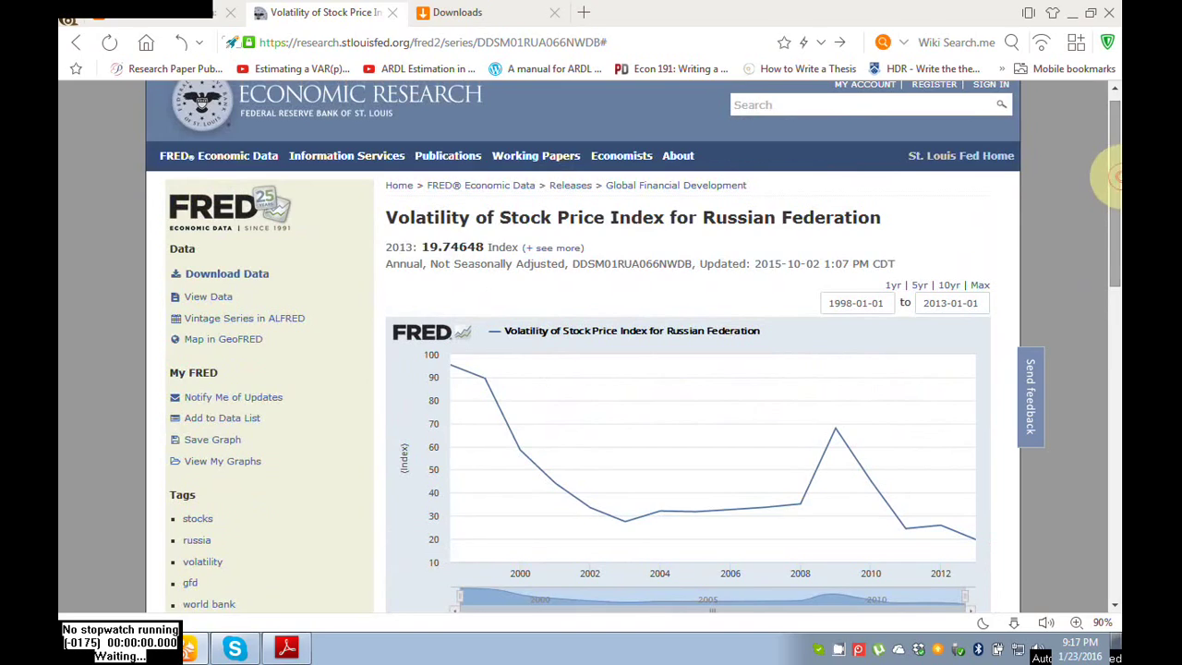